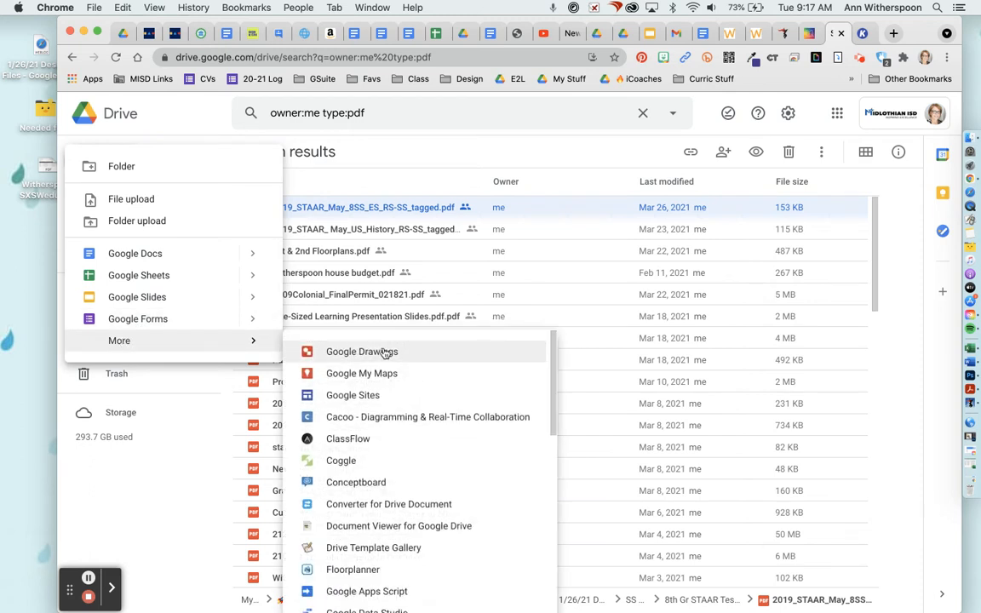
# - Scroll down the New > More apps submenu to reach Connect more apps
pyautogui.scroll(-5, 388, 525)
pyautogui.scroll(-3, 388, 536)
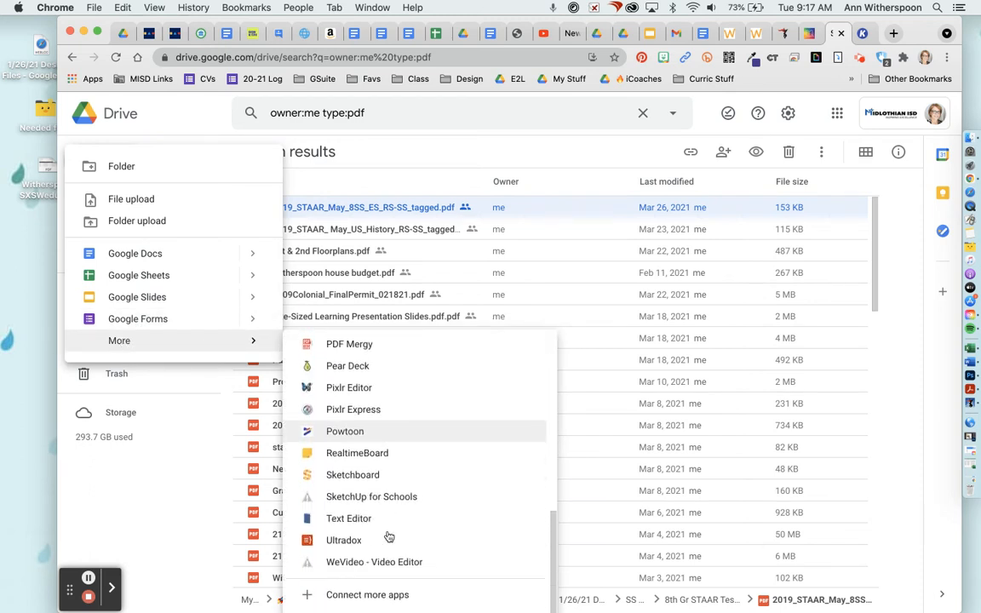
# - Search the Marketplace for 'kami', confirm Kami - PDF and Document Annotation is installed, then close it
pyautogui.click(377, 598)
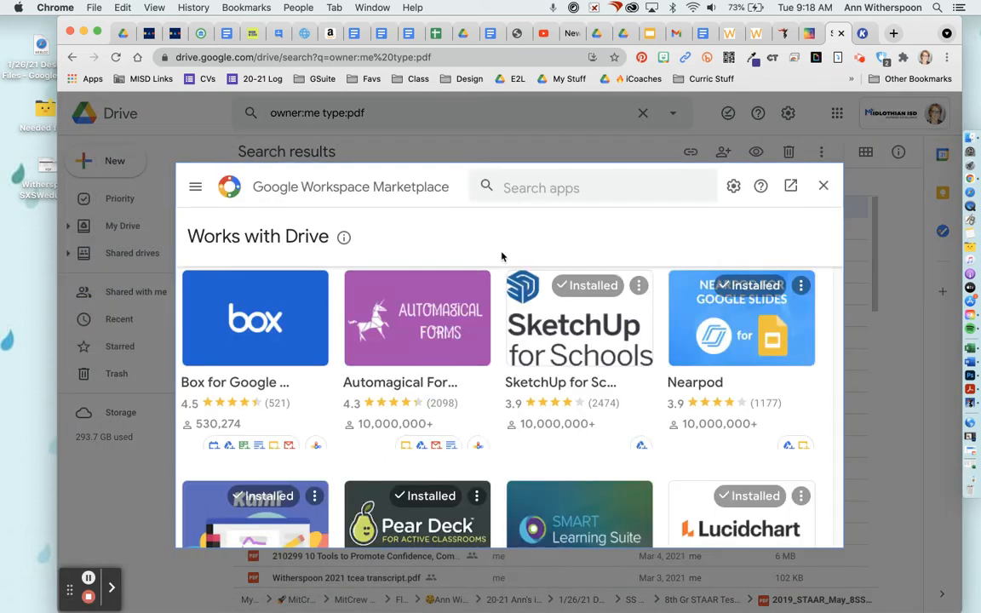
pyautogui.click(528, 188)
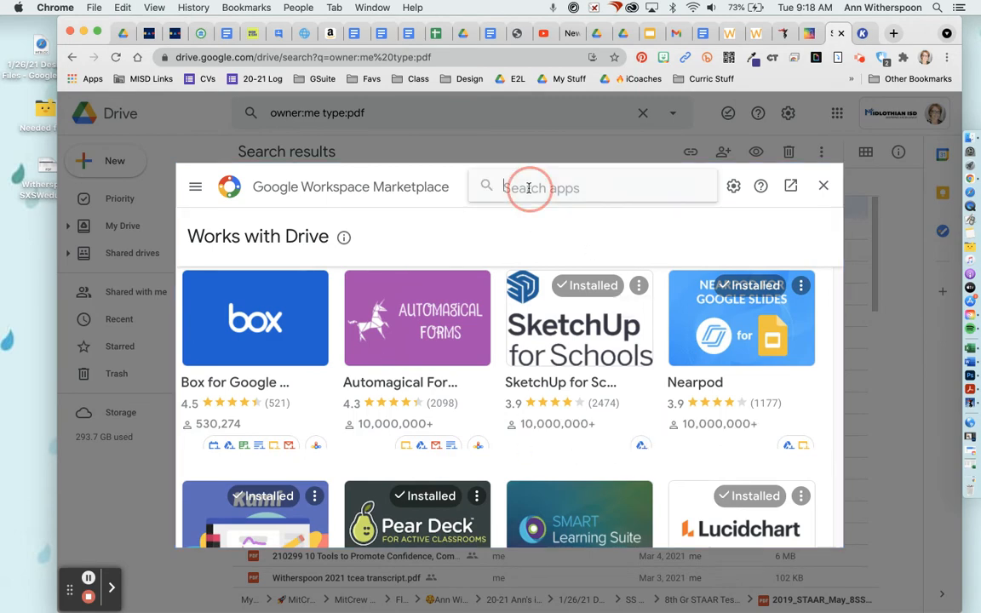
pyautogui.write('kami')
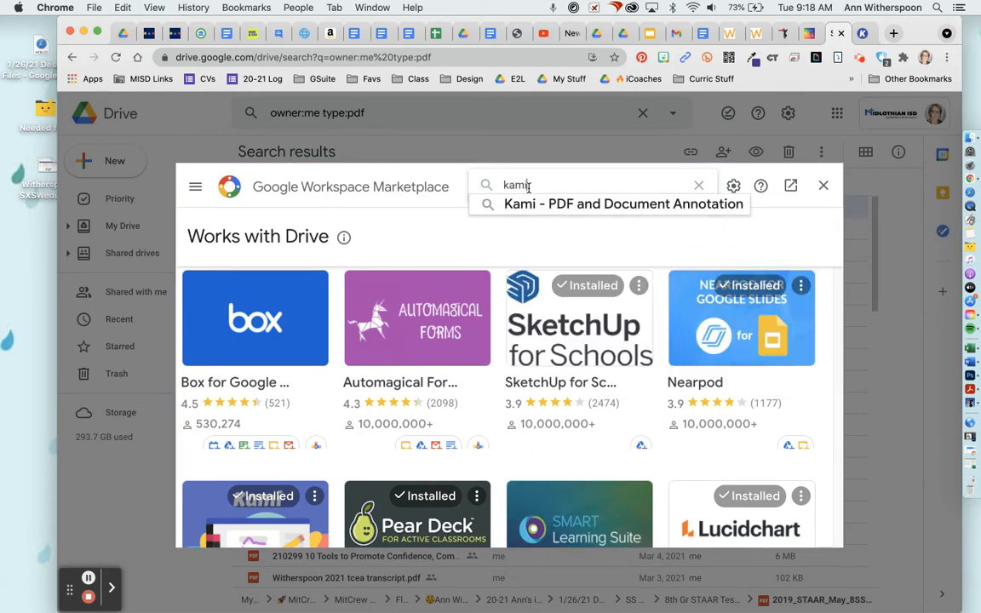
pyautogui.click(634, 205)
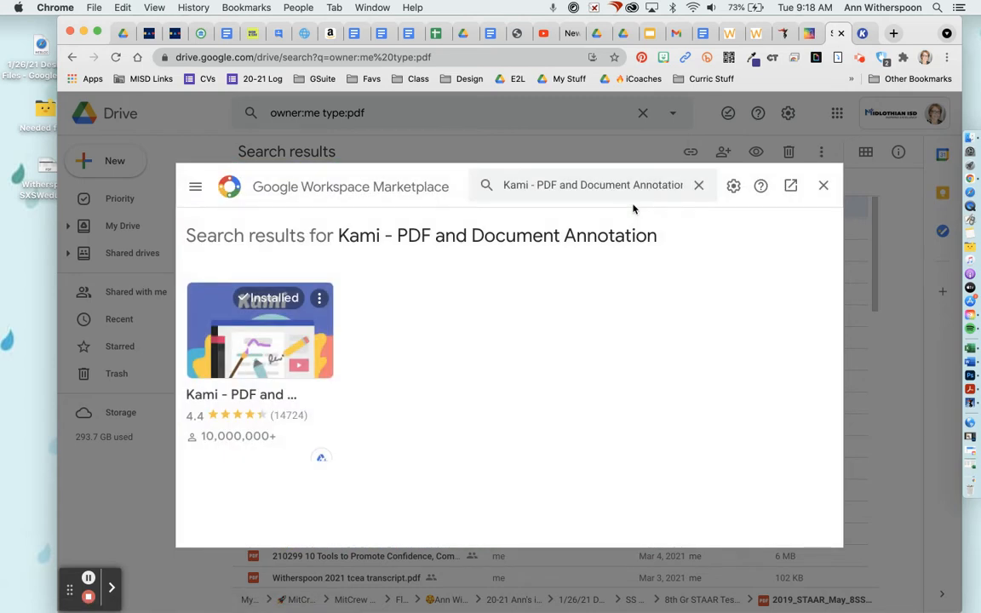
pyautogui.click(264, 351)
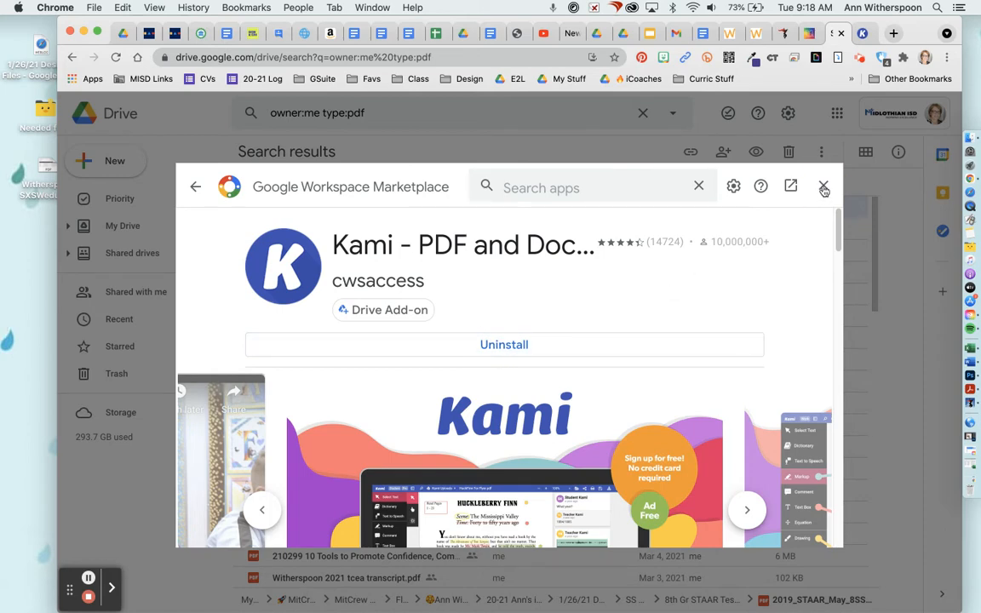
pyautogui.click(823, 186)
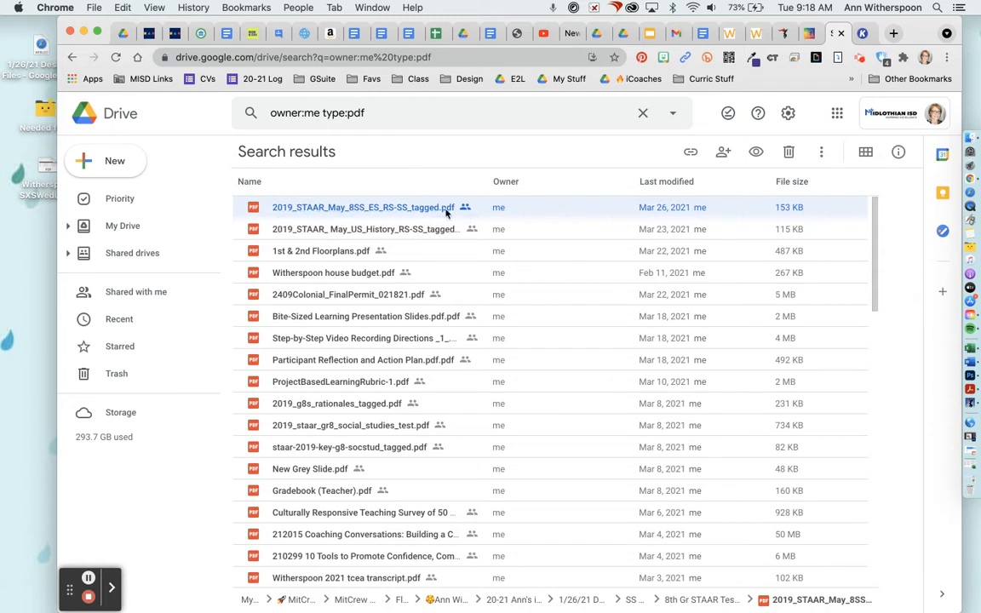
# - Open 2019_STAAR_May_8SS_ES_RS-SS_tagged.pdf from its Drive preview with Annotate with Kami
pyautogui.click(756, 153)
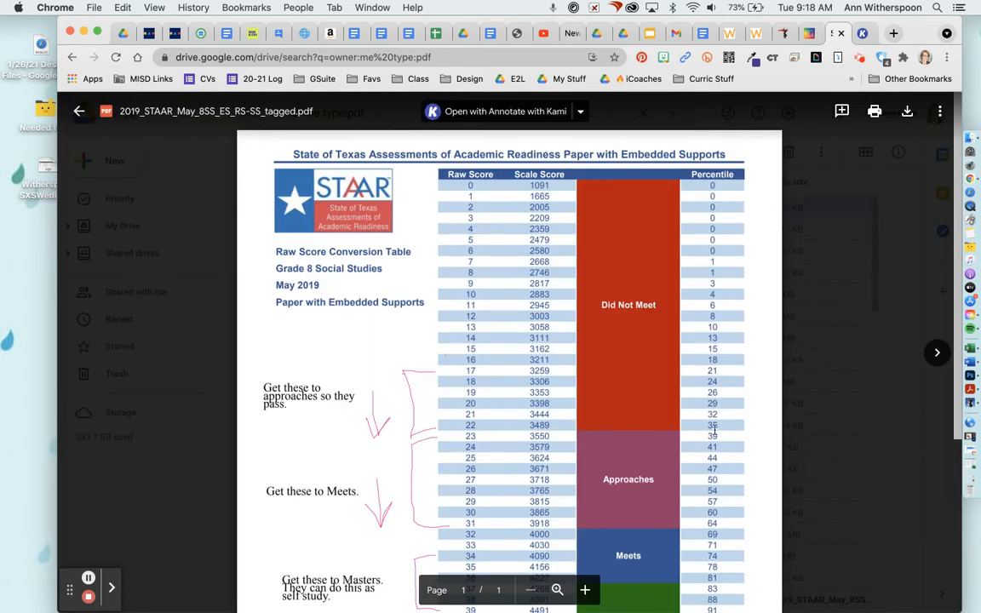
pyautogui.click(581, 111)
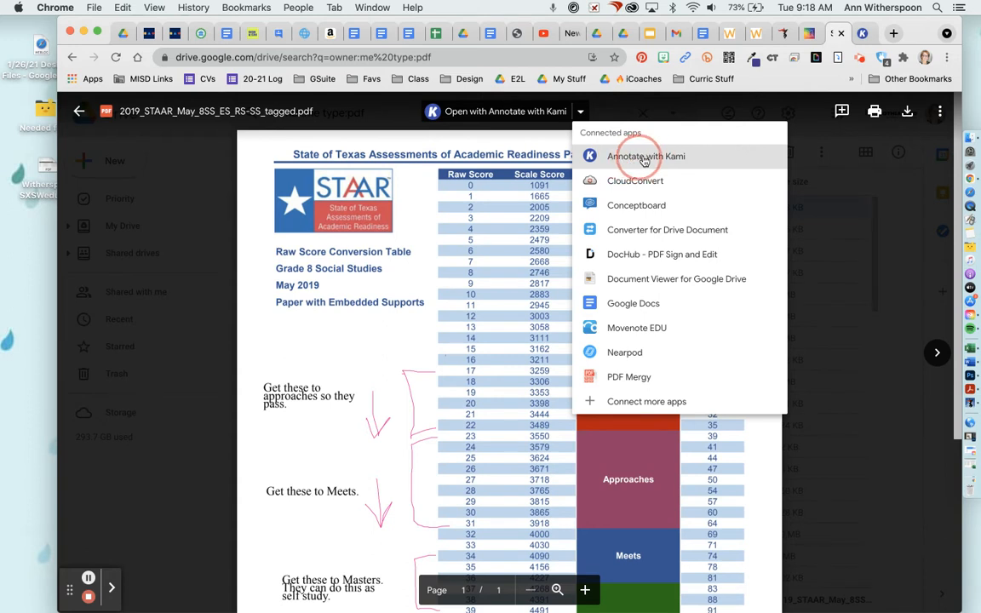
pyautogui.click(655, 159)
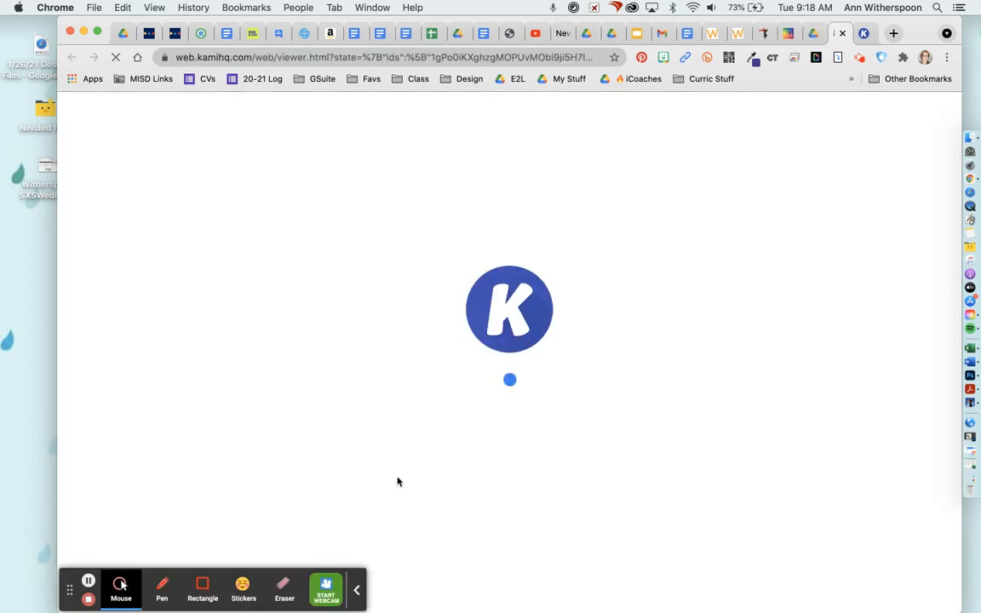
pyautogui.click(356, 589)
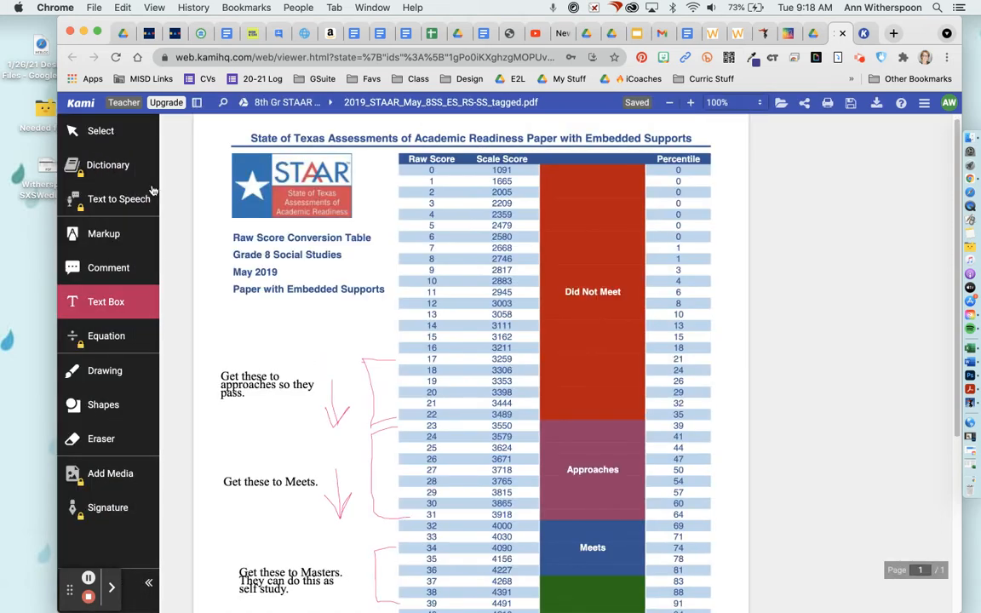
pyautogui.click(108, 304)
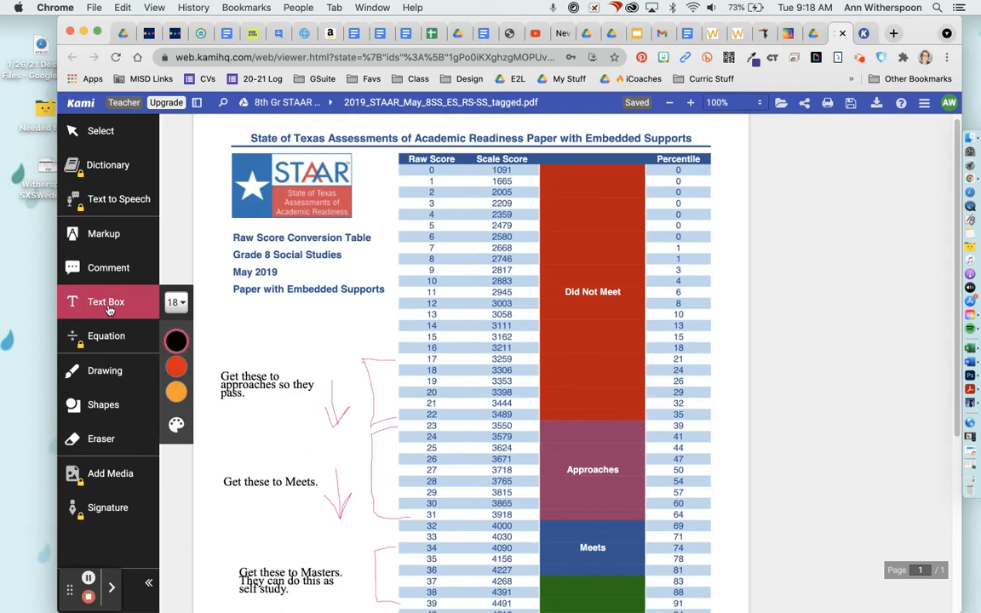
pyautogui.click(411, 294)
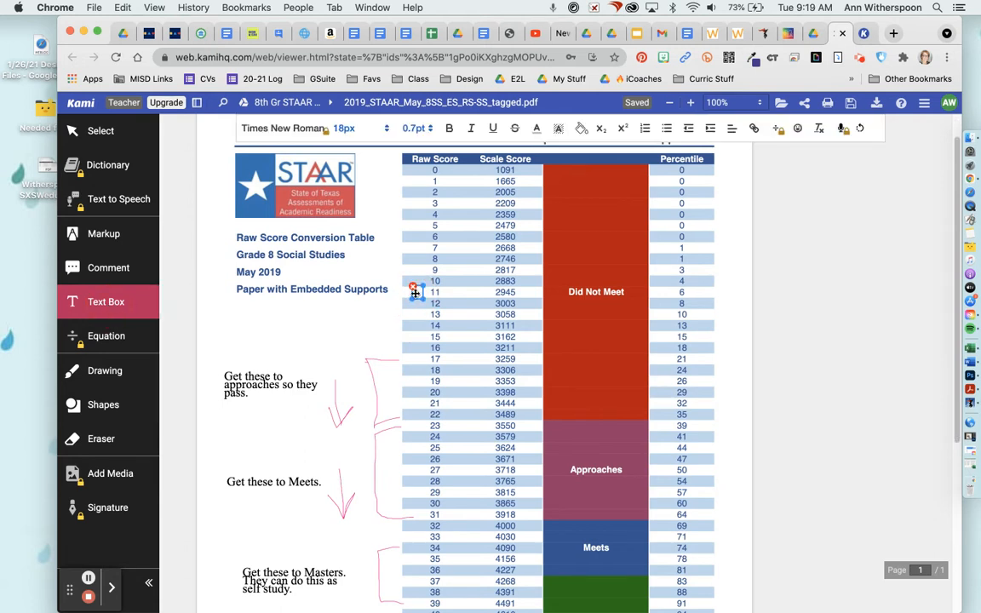
pyautogui.write('as;lkdjfls;dkfjs;lkdf')
pyautogui.moveTo(412, 292); pyautogui.dragTo(291, 306)
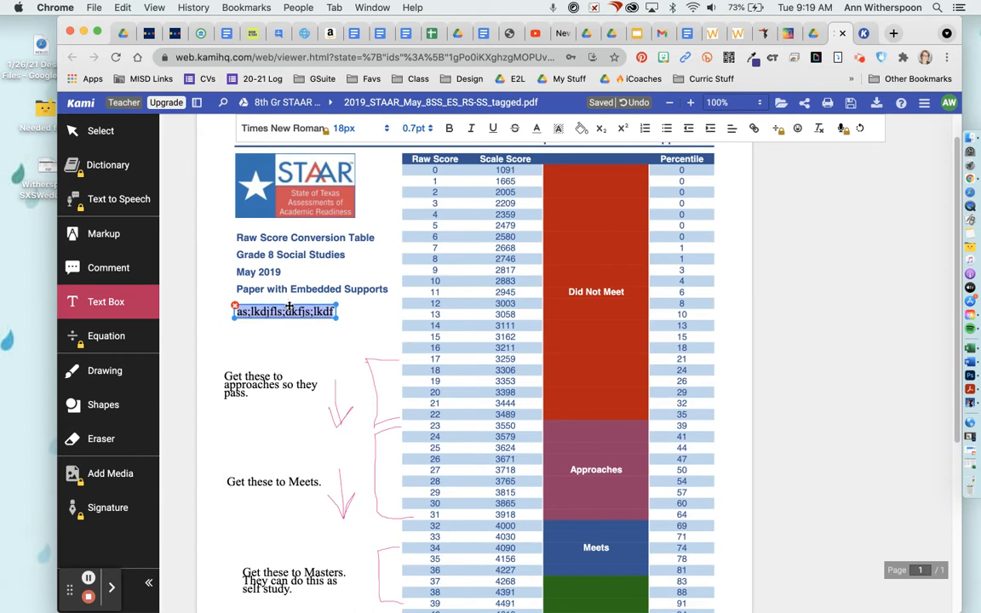
pyautogui.click(120, 304)
pyautogui.click(176, 302)
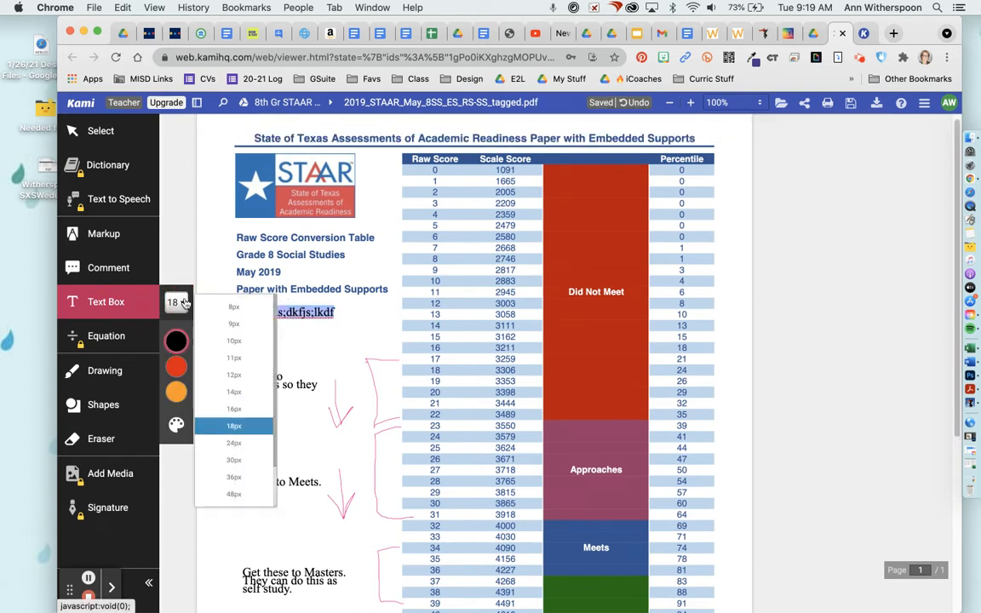
pyautogui.click(233, 494)
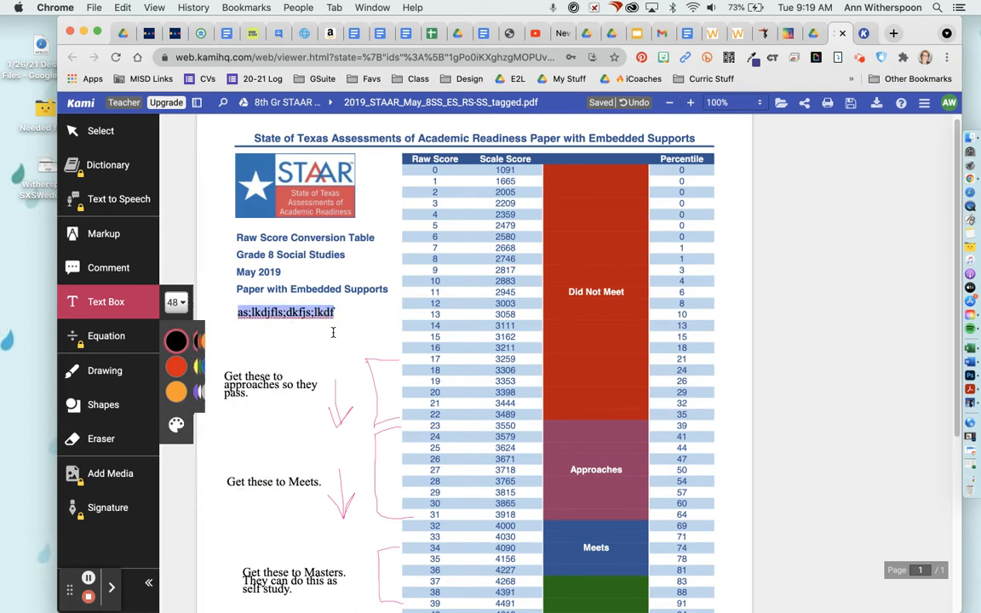
pyautogui.click(355, 315)
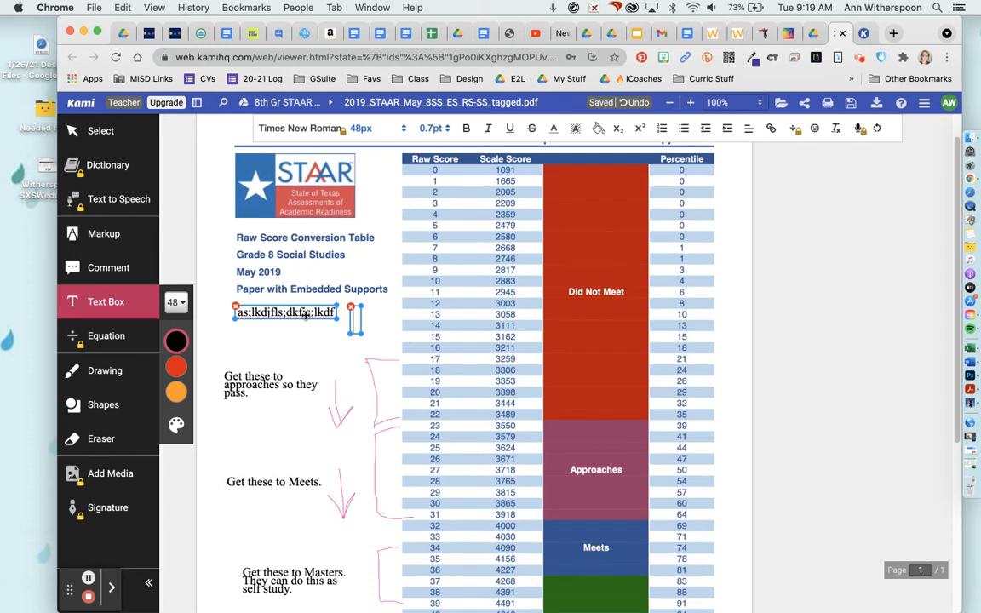
pyautogui.click(236, 307)
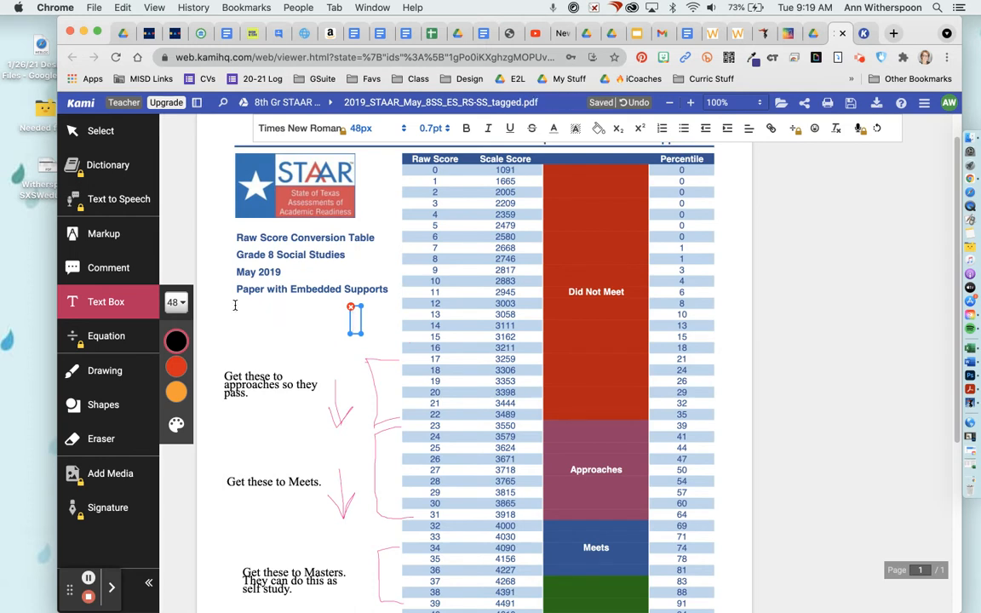
pyautogui.click(350, 309)
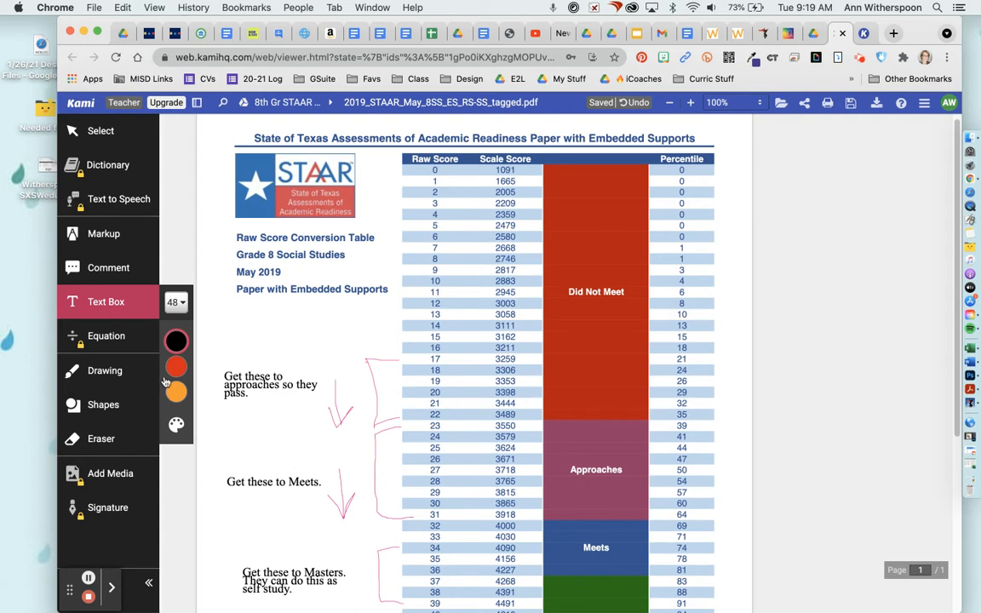
pyautogui.click(100, 372)
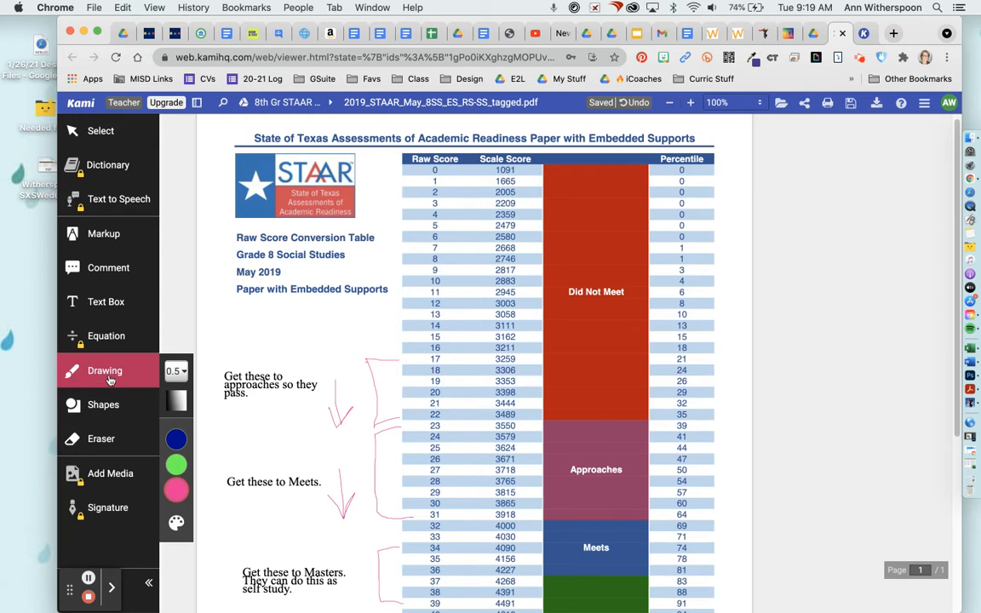
# - Highlight the title Raw Score Conversion Table in yellow and draw a yellow box below the heading
pyautogui.click(107, 239)
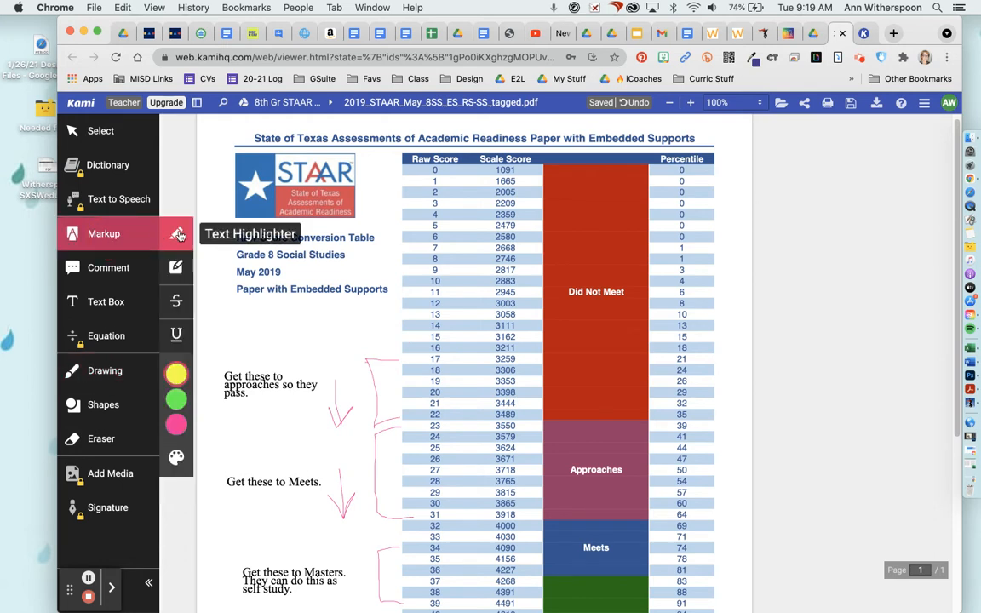
pyautogui.moveTo(234, 238); pyautogui.dragTo(379, 239)
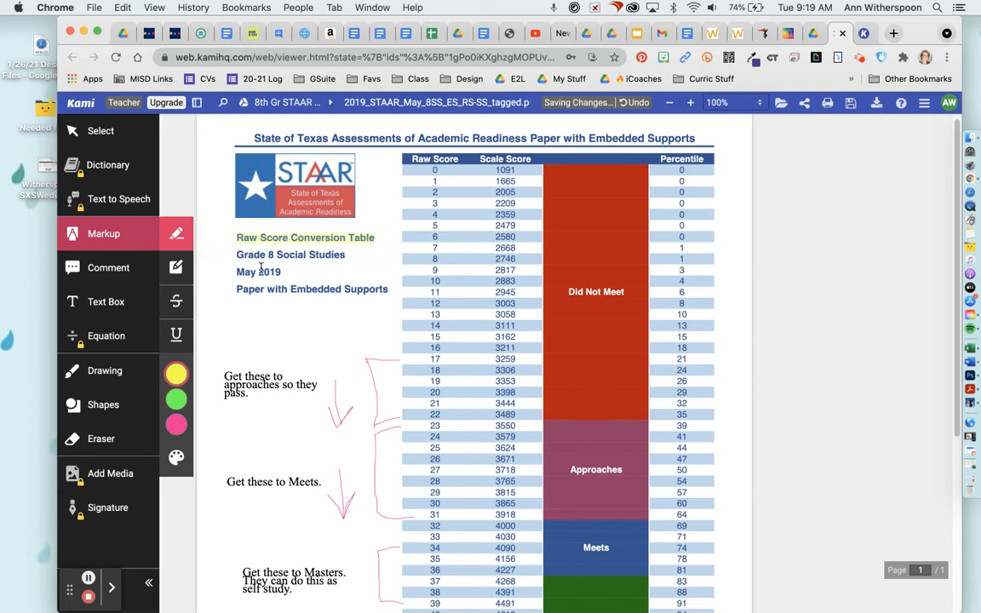
pyautogui.click(182, 377)
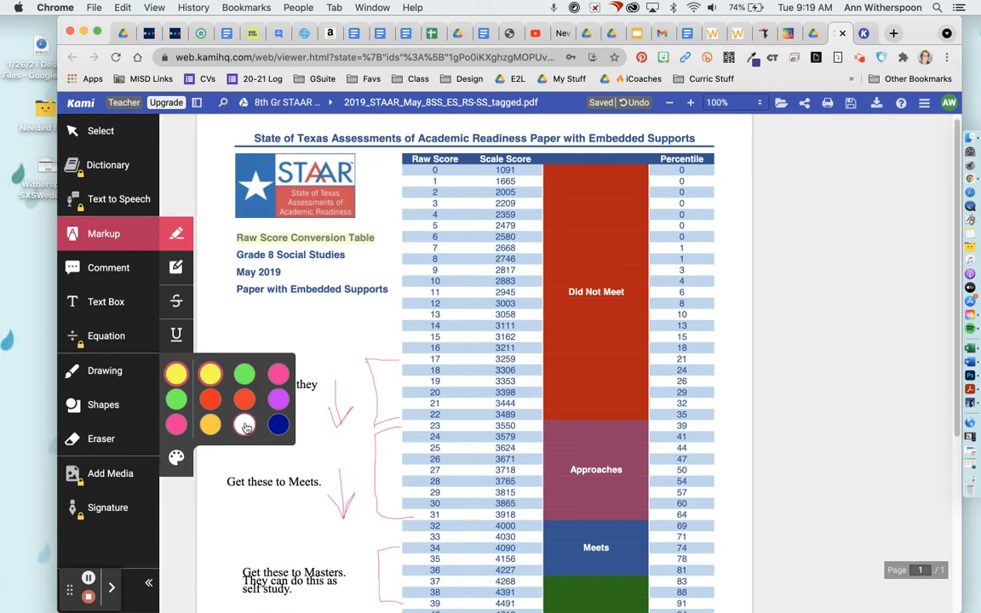
pyautogui.click(176, 269)
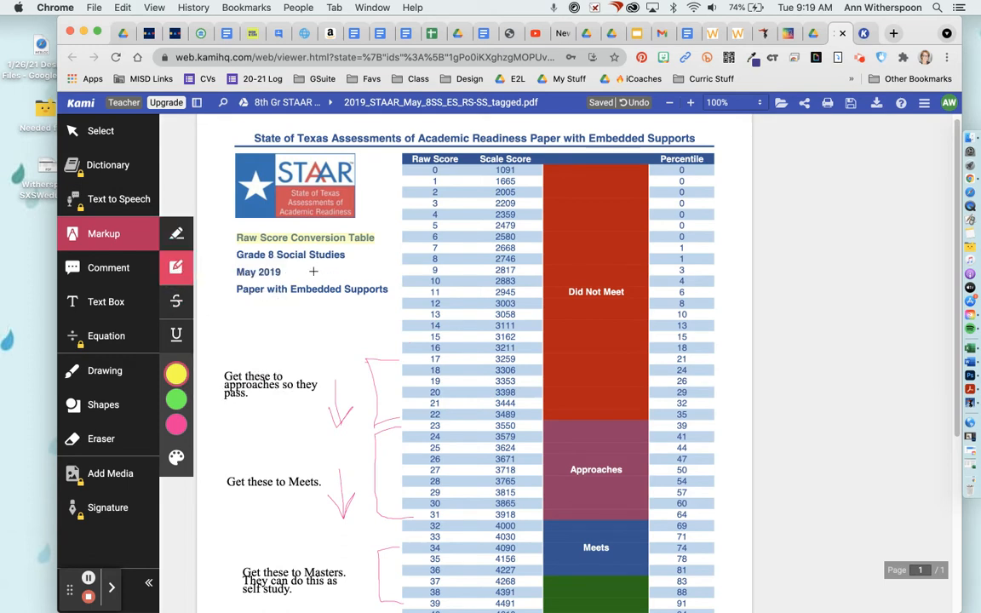
pyautogui.moveTo(234, 318); pyautogui.dragTo(277, 339)
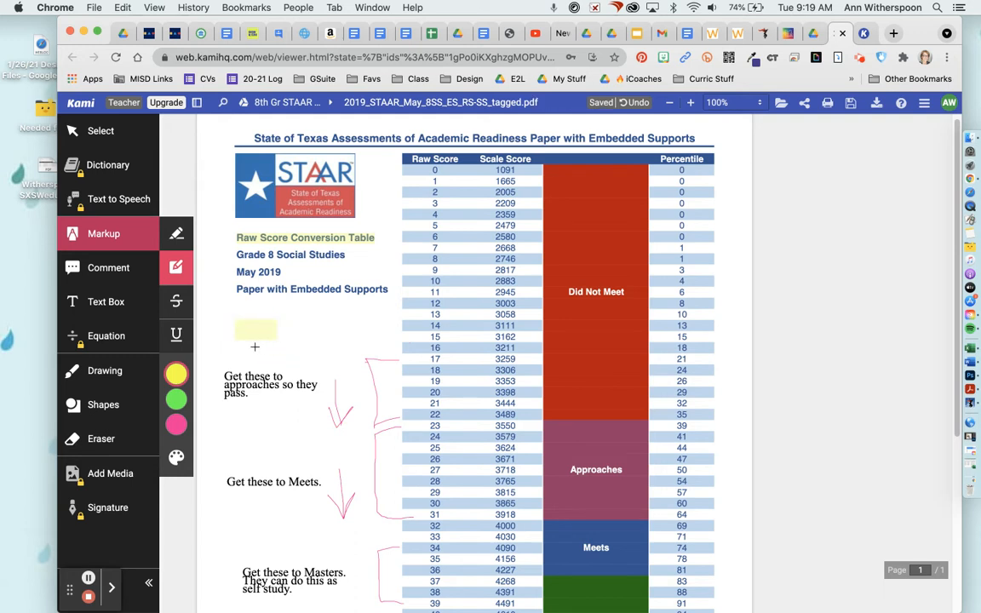
# - Strike through "Paper with Embedded Supports" and set the markup colour to dark blue
pyautogui.click(178, 304)
pyautogui.moveTo(233, 291); pyautogui.dragTo(389, 291)
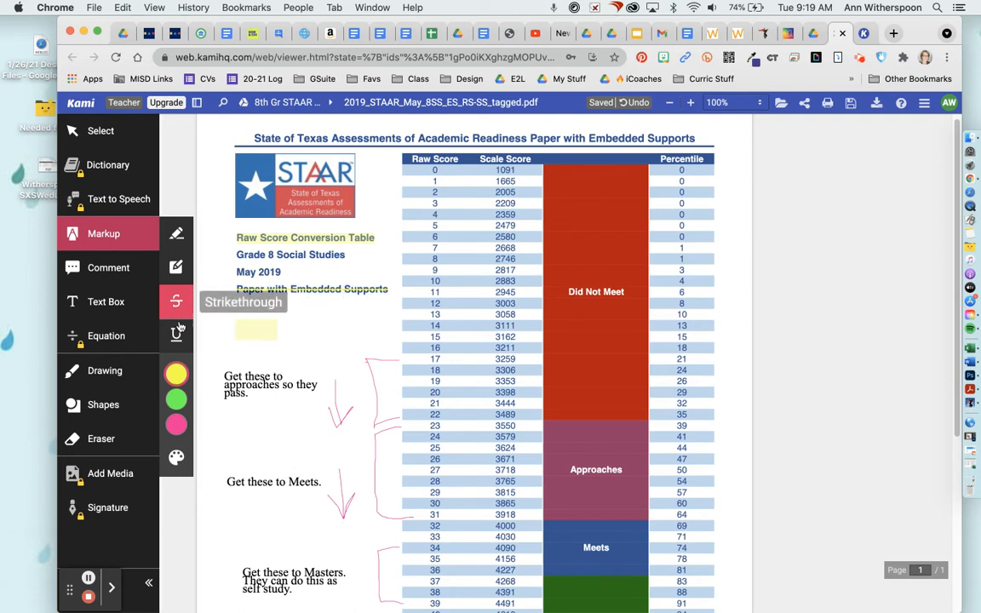
pyautogui.click(175, 374)
pyautogui.click(279, 424)
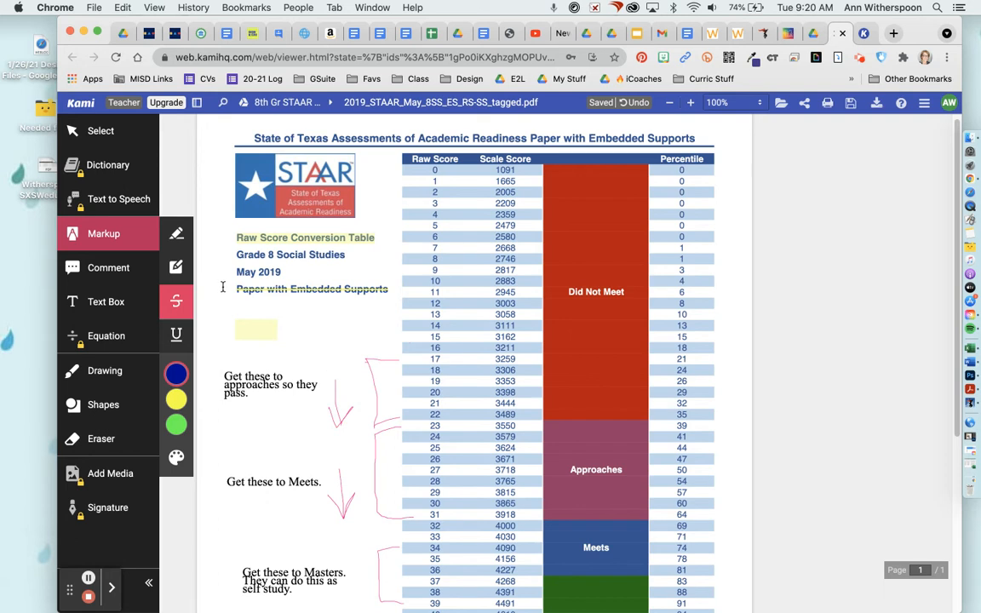
# - Redo the dark blue strikethrough, then underline May 2019 in yellow and Grade 8 Social Studies in green
pyautogui.moveTo(232, 289); pyautogui.dragTo(348, 290)
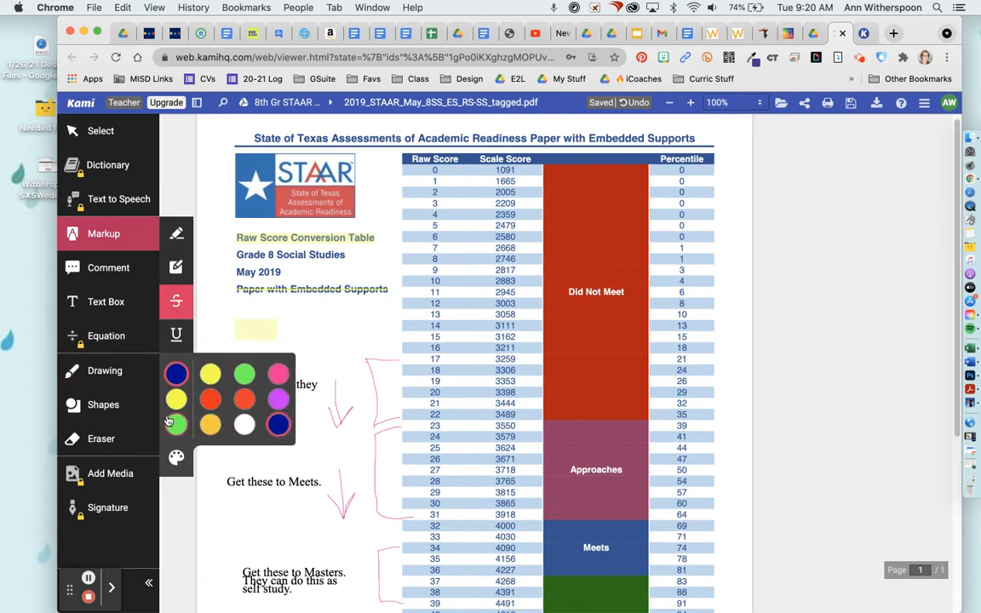
pyautogui.click(176, 336)
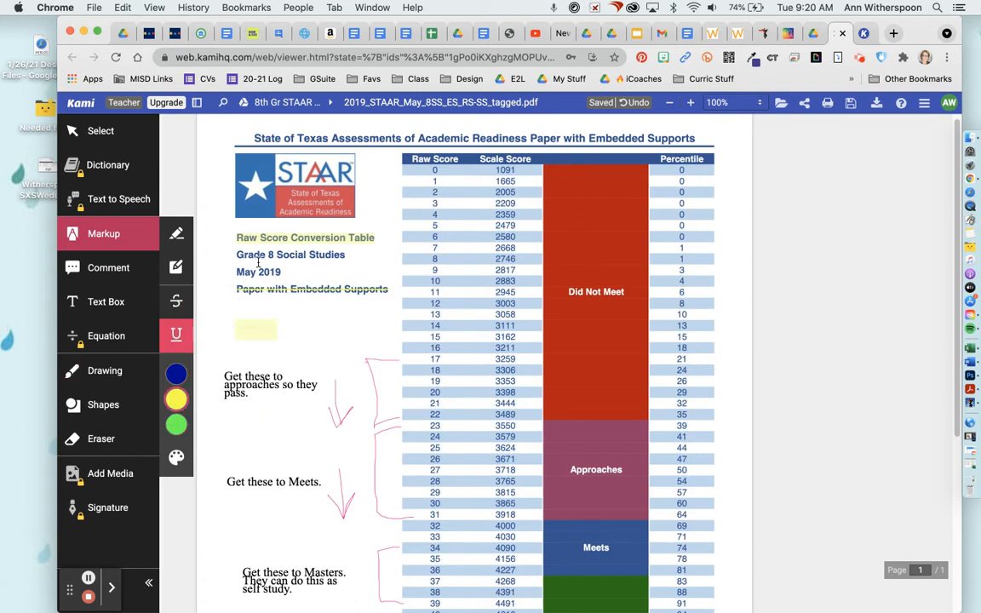
pyautogui.moveTo(234, 270); pyautogui.dragTo(283, 272)
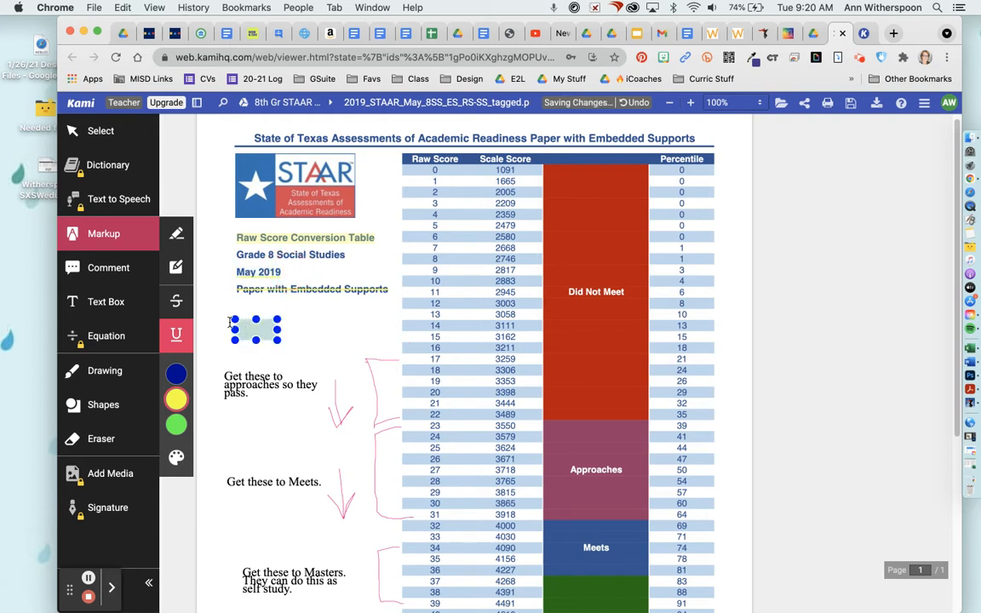
pyautogui.click(176, 425)
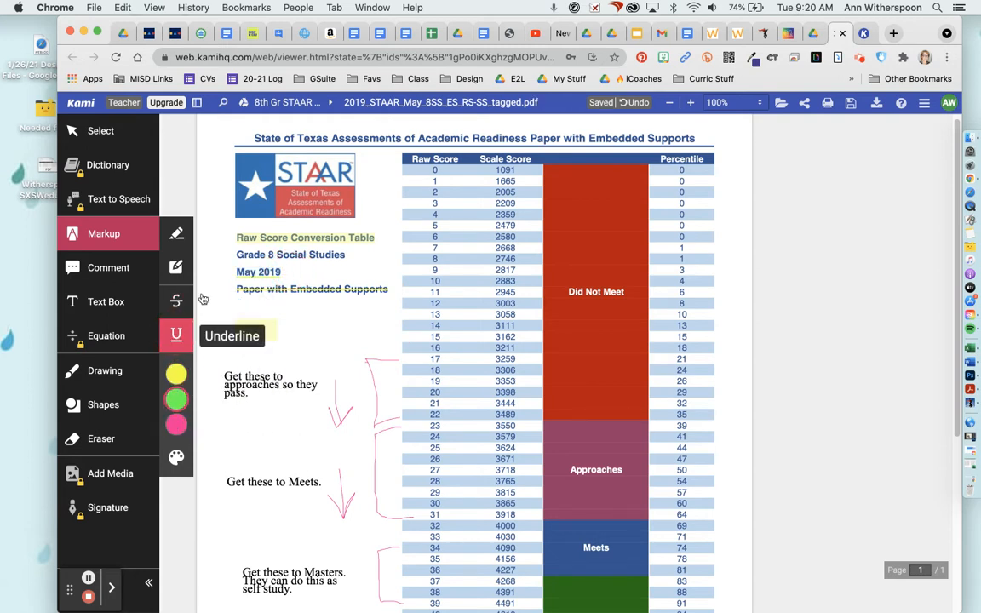
pyautogui.moveTo(236, 255); pyautogui.dragTo(349, 256)
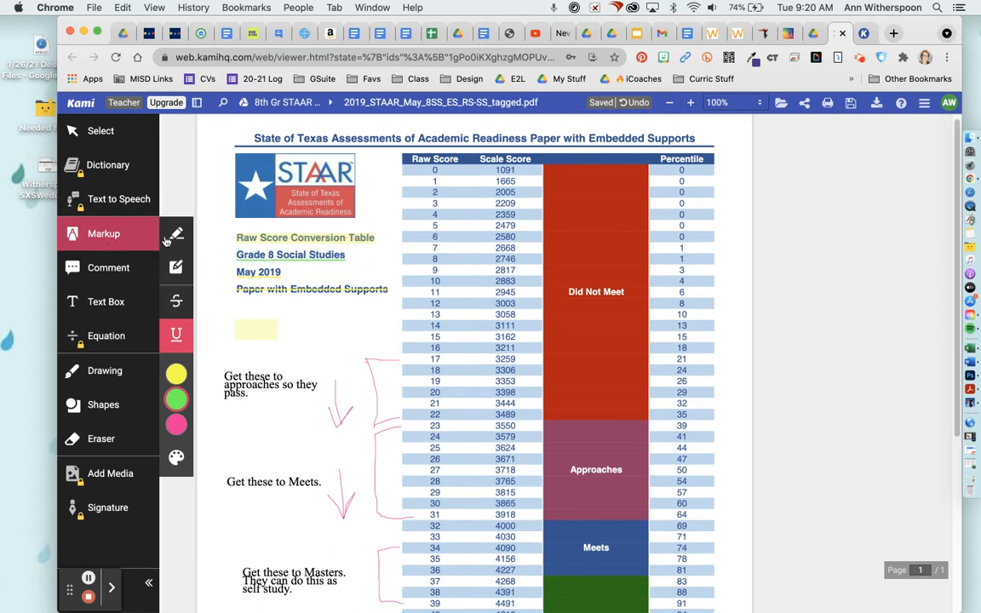
# - Erase the small yellow box under the heading using the Eraser tool
pyautogui.click(103, 377)
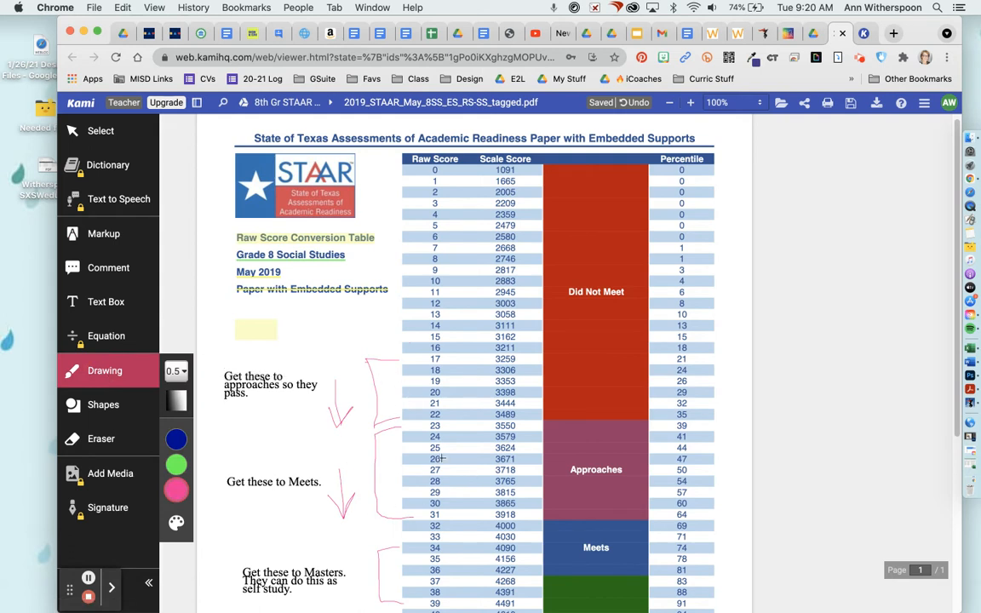
pyautogui.scroll(-3, 440, 458)
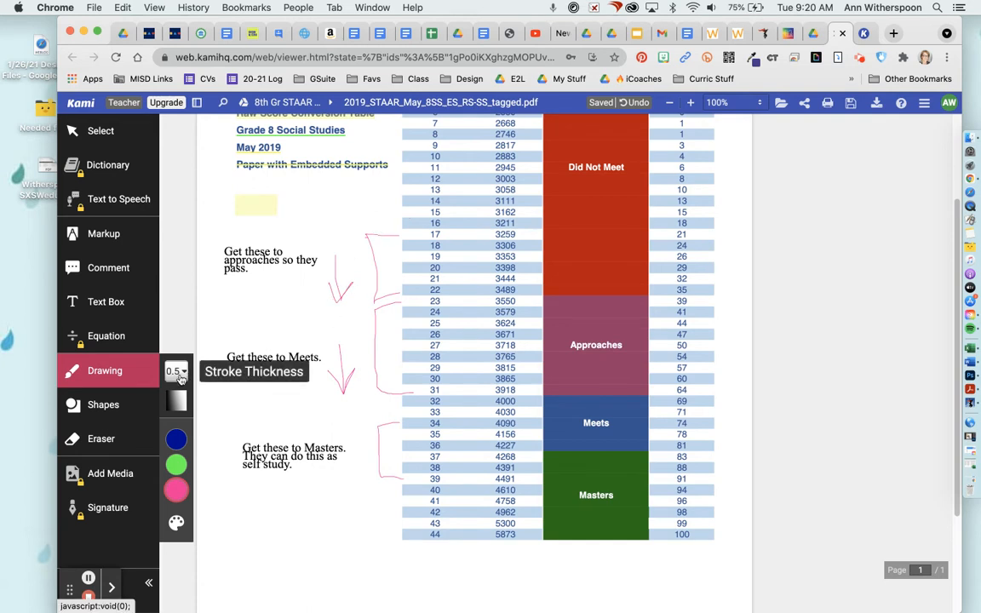
pyautogui.click(178, 373)
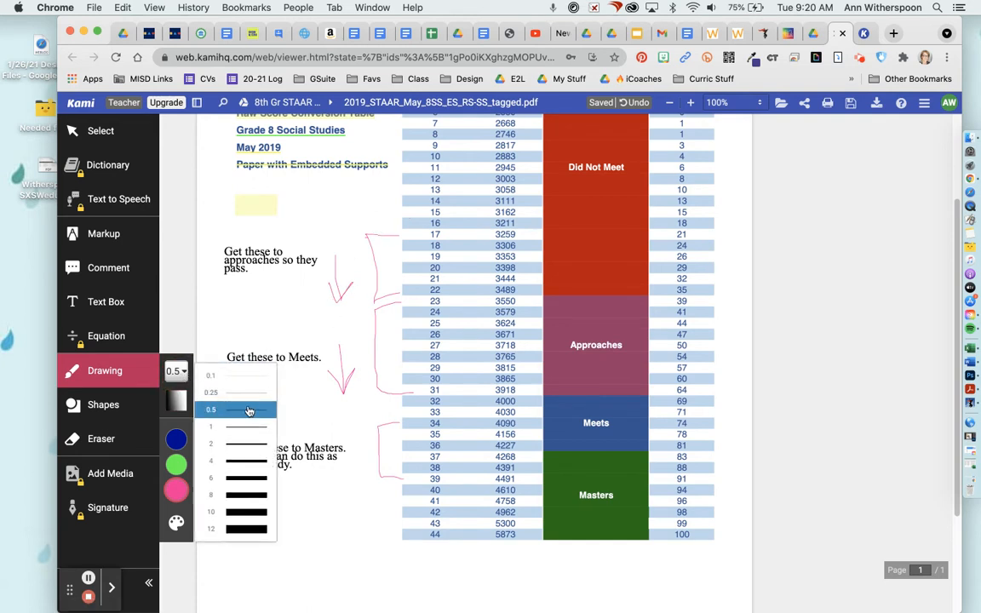
pyautogui.click(101, 440)
pyautogui.click(255, 204)
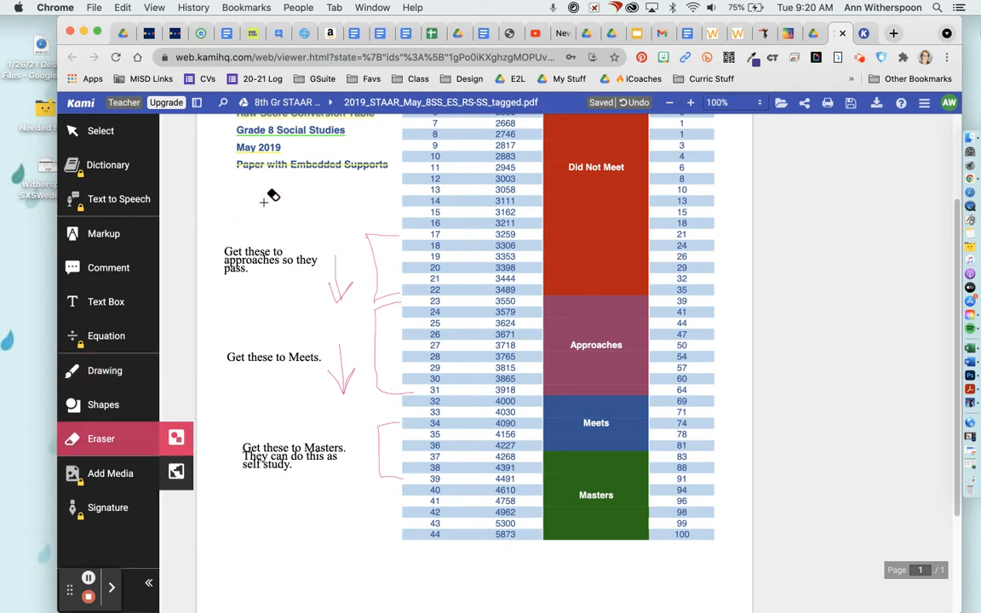
pyautogui.scroll(3, 269, 195)
pyautogui.scroll(1, 269, 195)
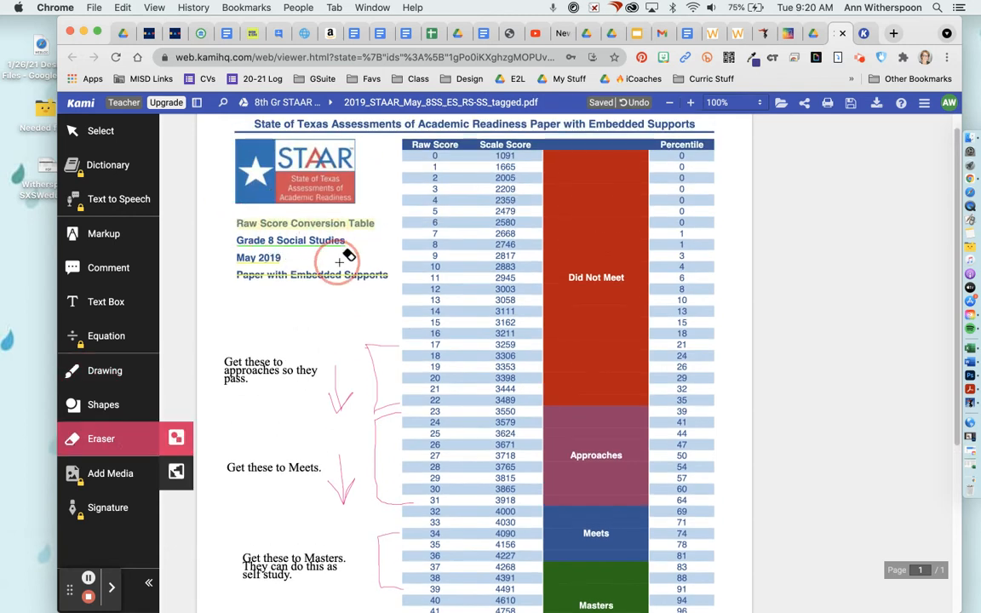
pyautogui.moveTo(346, 247)
pyautogui.mouseDown()
pyautogui.moveTo(243, 235)
pyautogui.moveTo(324, 256)
pyautogui.moveTo(338, 282)
pyautogui.moveTo(294, 271)
pyautogui.mouseUp()
pyautogui.click(261, 240)
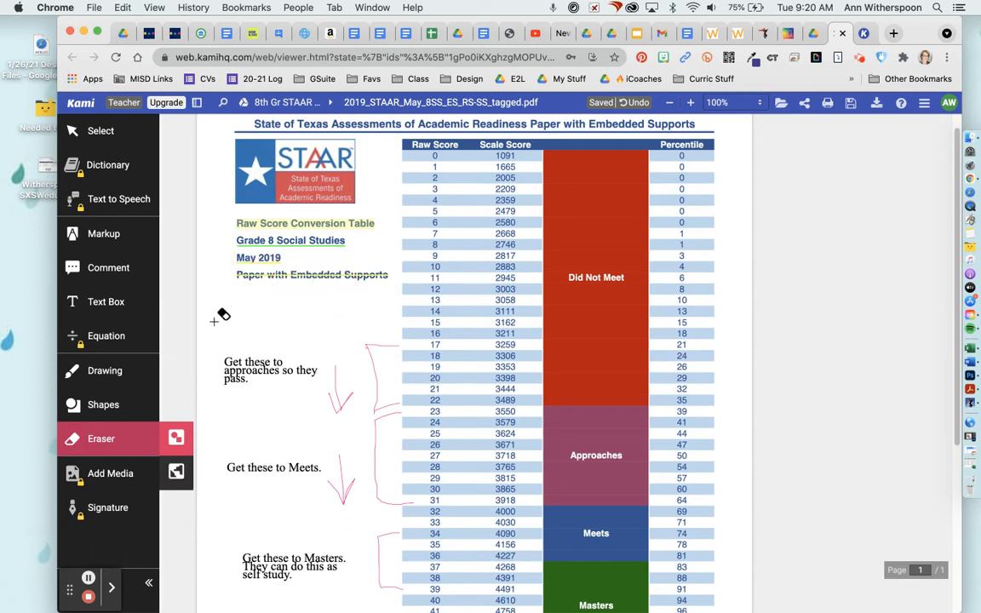
pyautogui.moveTo(203, 327); pyautogui.dragTo(203, 328)
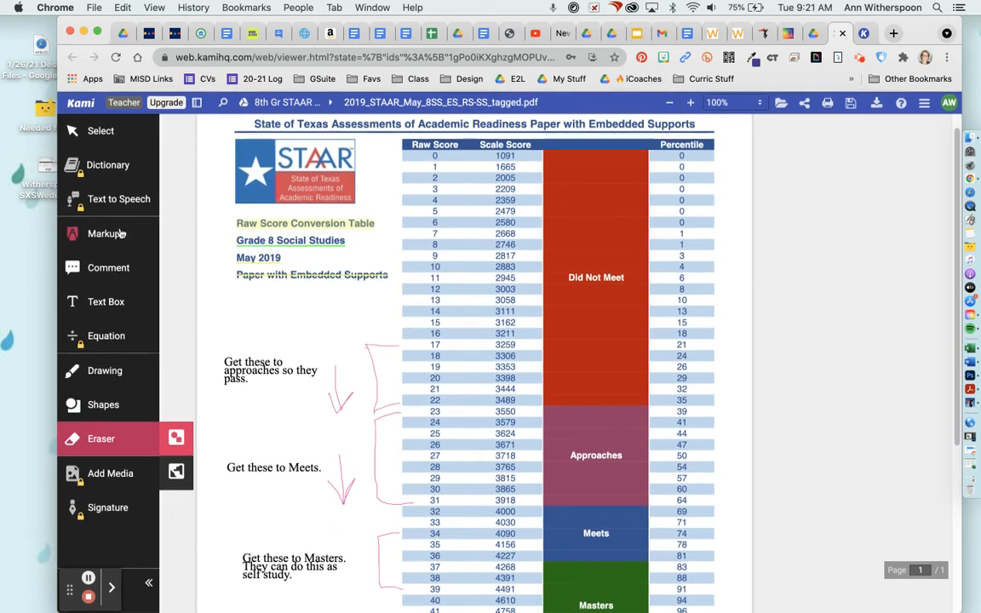
# - Delete the Grade 8 Social Studies underline, the title highlight and the strikethrough
pyautogui.click(113, 133)
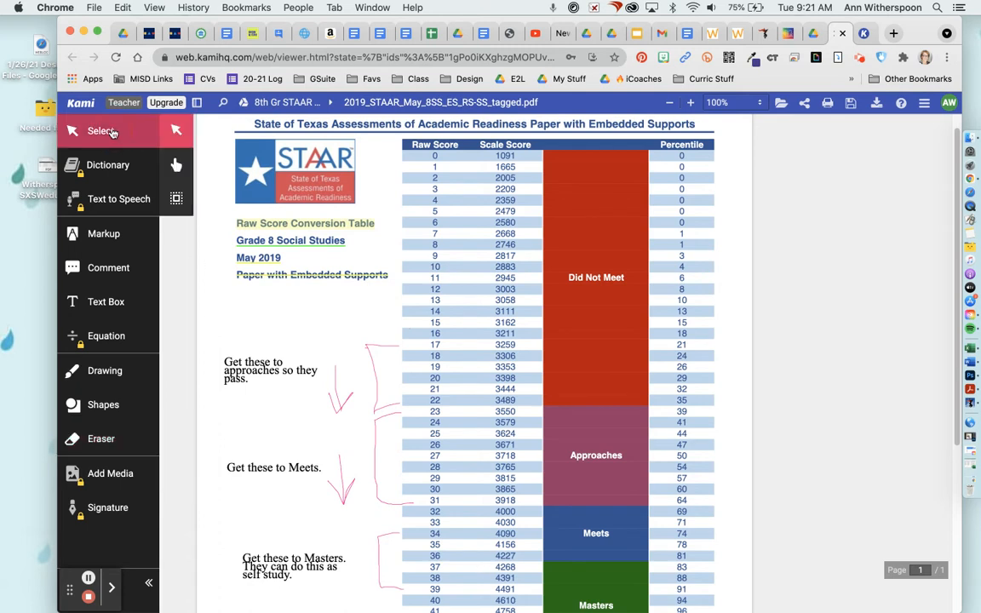
pyautogui.click(325, 245)
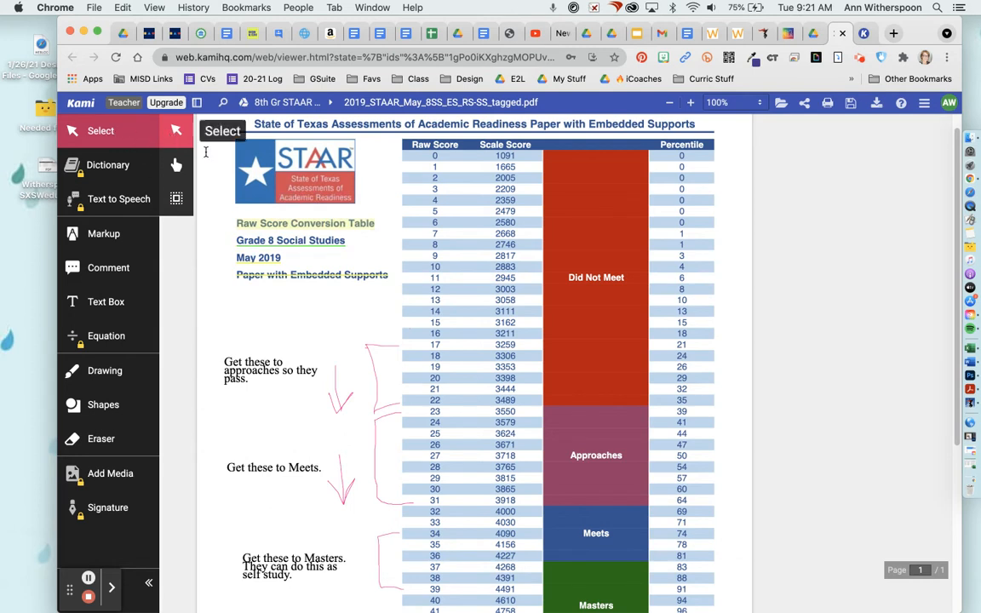
pyautogui.click(289, 244)
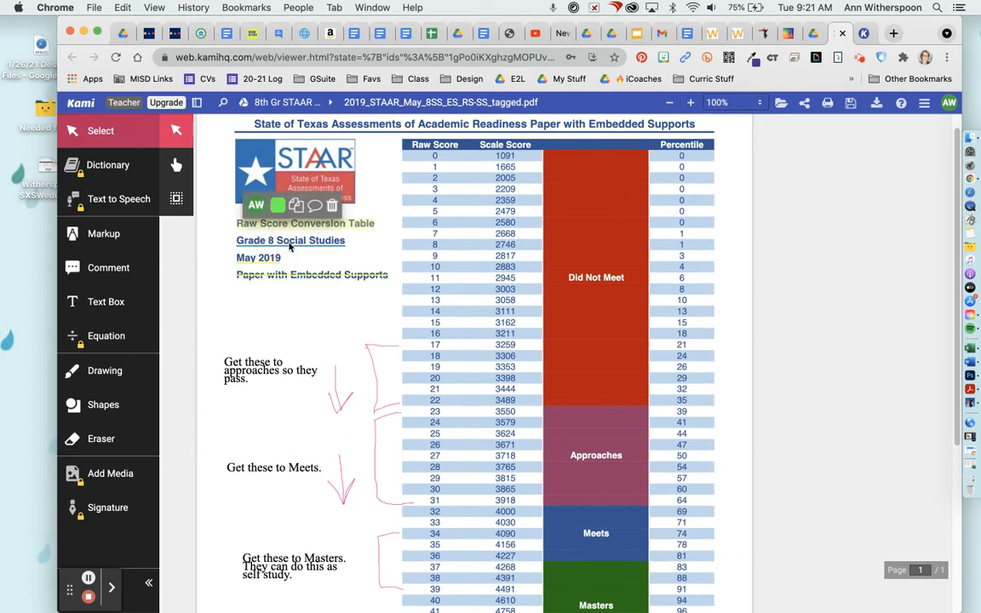
pyautogui.click(332, 205)
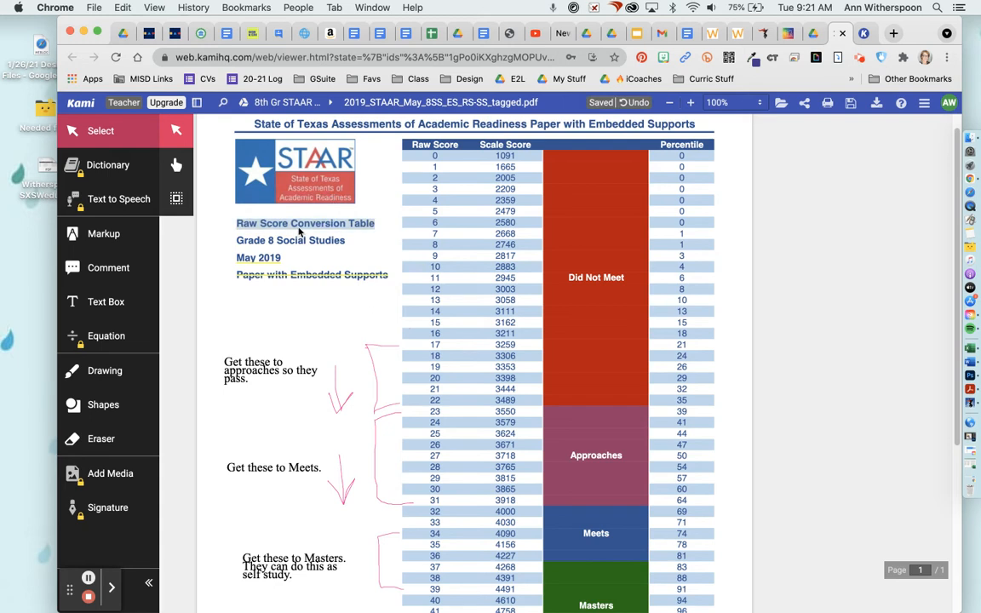
pyautogui.click(300, 227)
pyautogui.click(301, 170)
pyautogui.click(285, 276)
pyautogui.click(323, 226)
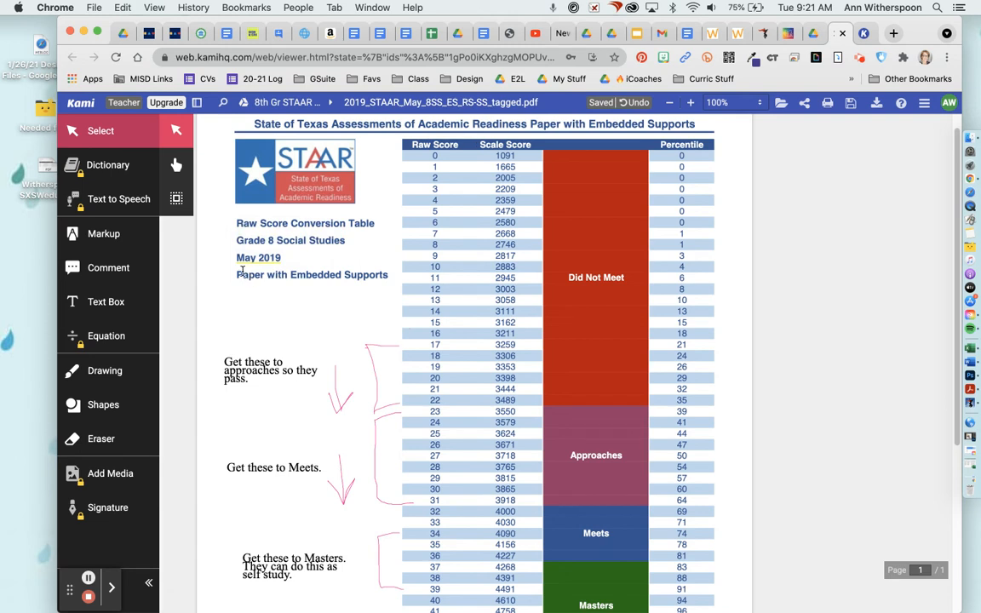
# - Recolour the May 2019 underline dark blue
pyautogui.click(253, 262)
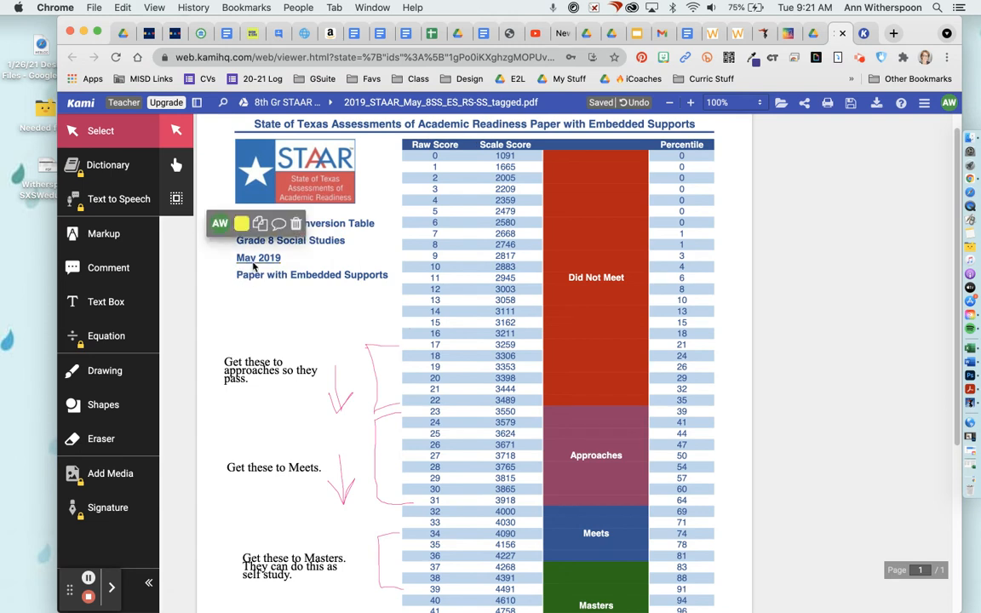
pyautogui.click(243, 224)
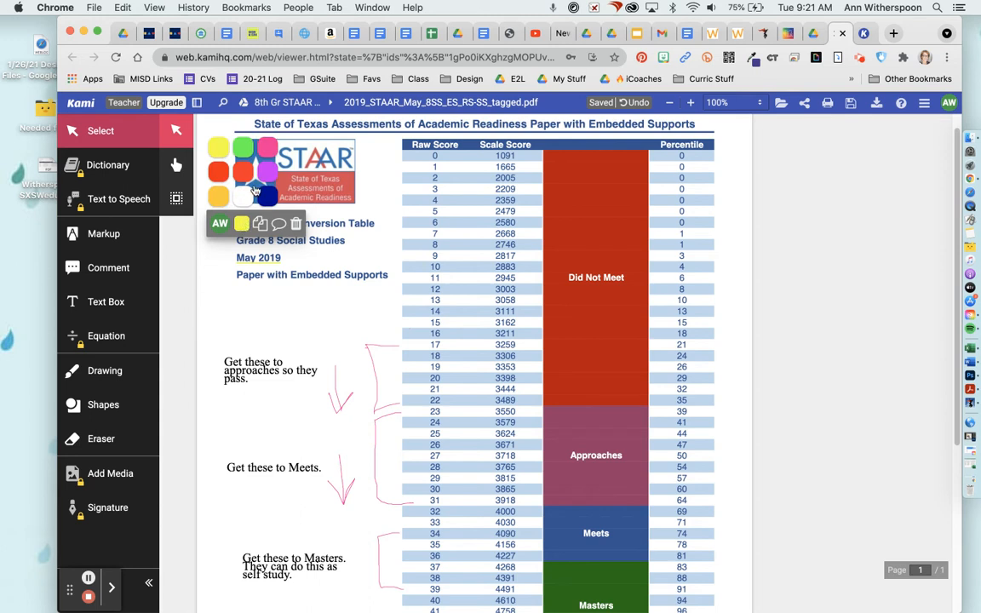
pyautogui.click(269, 197)
pyautogui.click(290, 318)
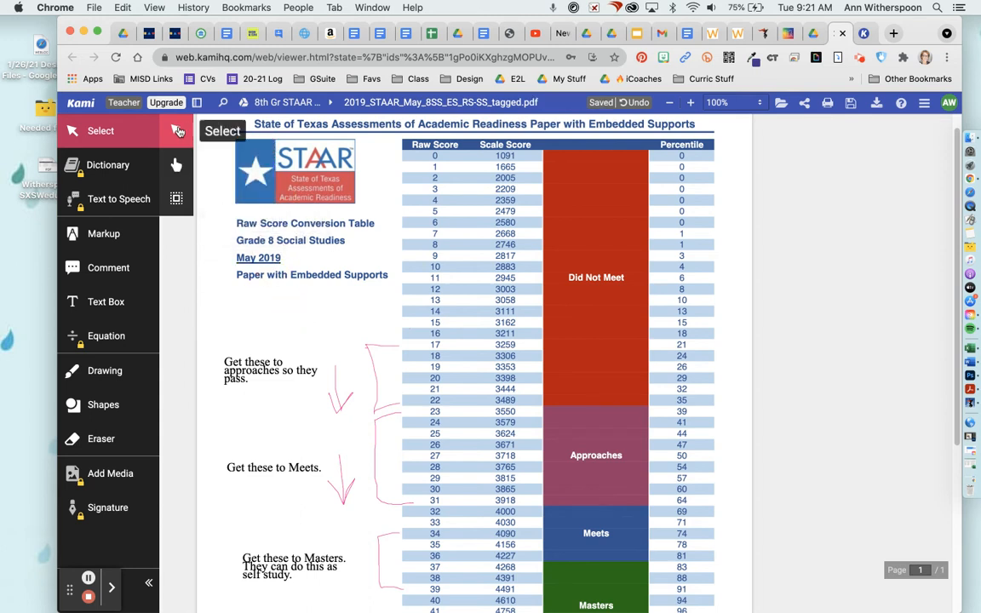
# - Delete the May 2019 underline and select the May 2019 text
pyautogui.click(175, 134)
pyautogui.click(247, 257)
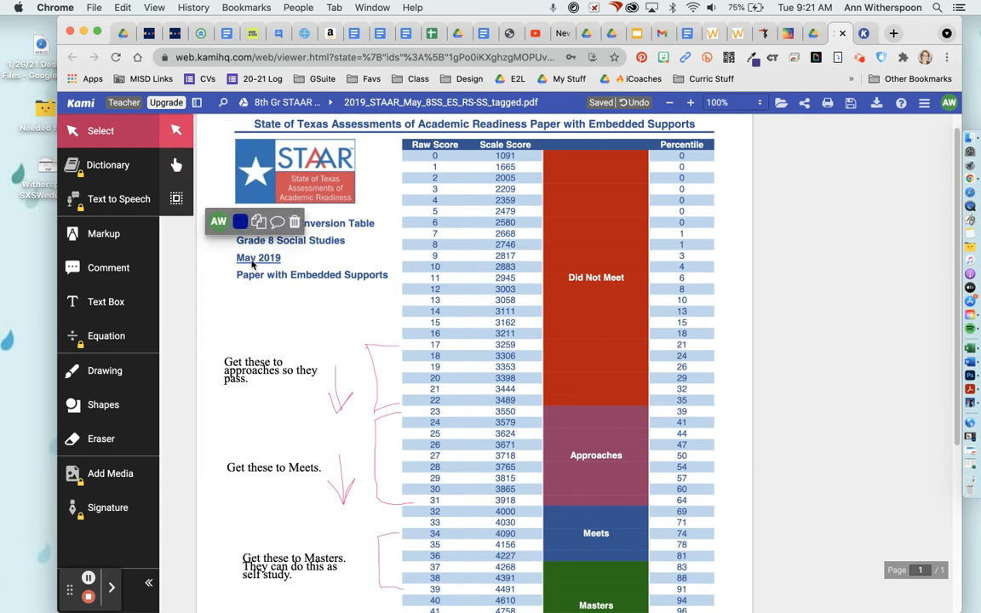
pyautogui.click(293, 221)
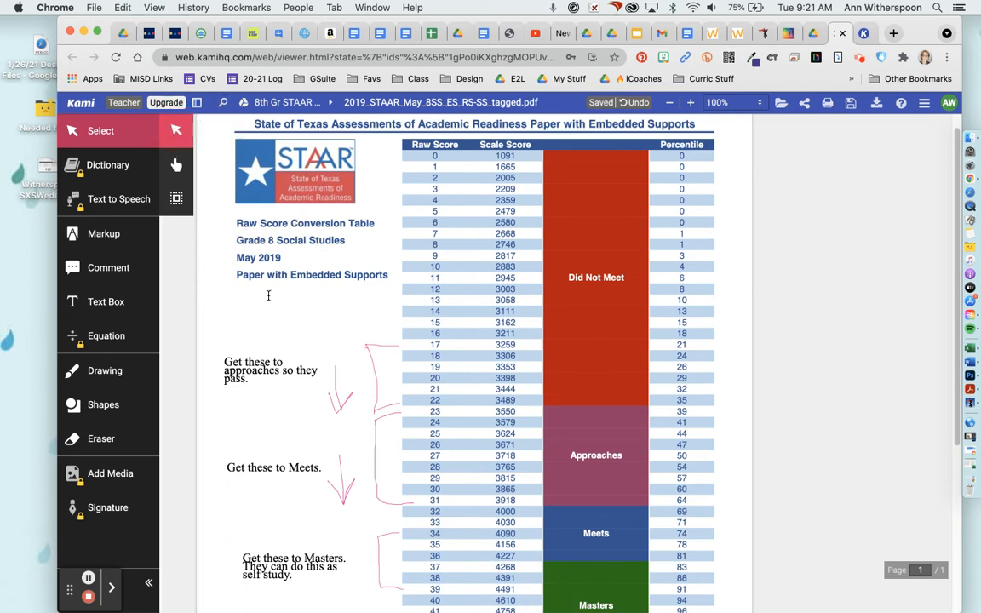
pyautogui.moveTo(232, 255); pyautogui.dragTo(291, 264)
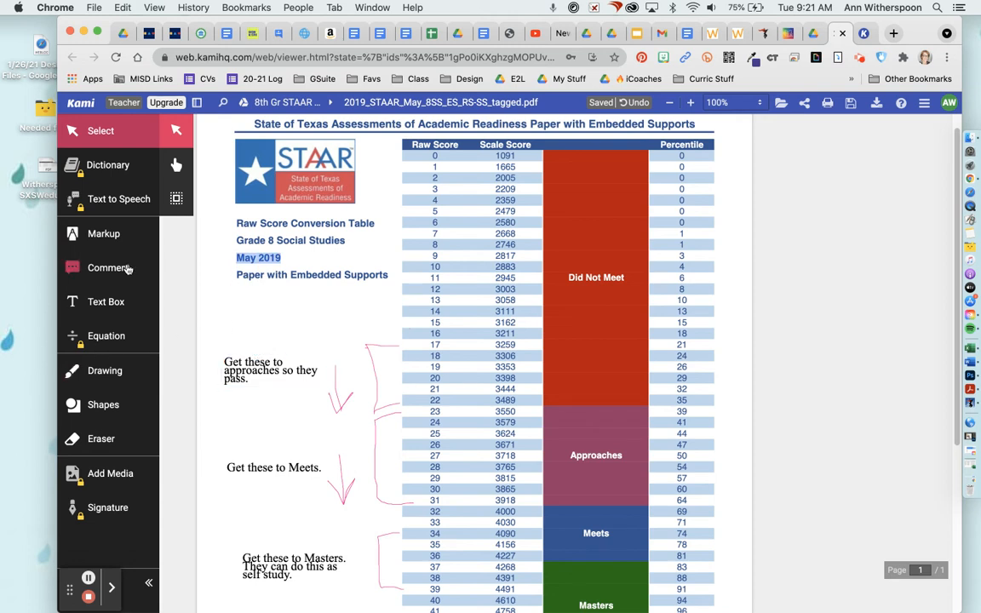
# - Apply a text markup to May 2019, then delete the empty comment attached to it
pyautogui.click(102, 235)
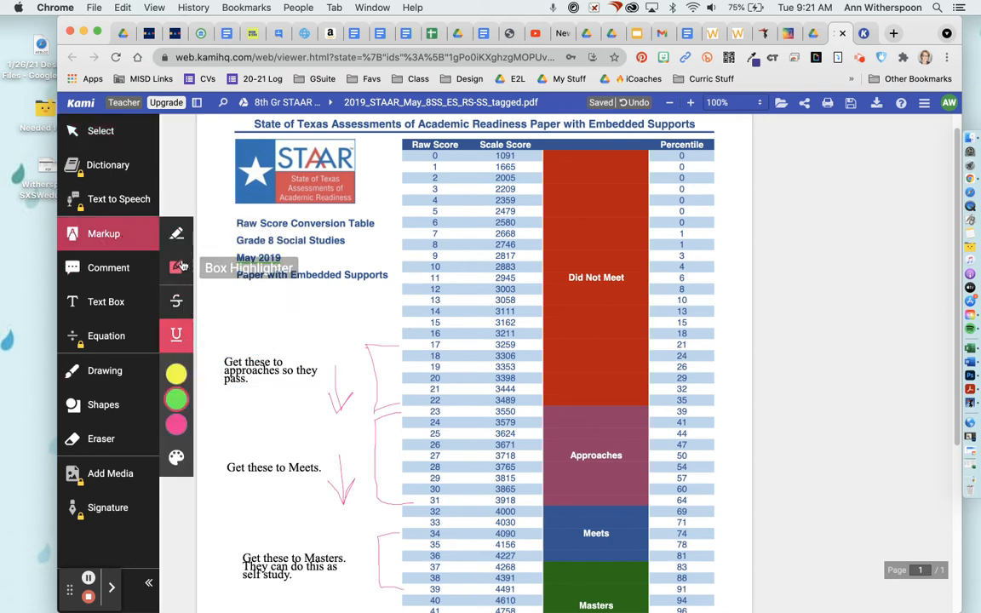
pyautogui.click(176, 234)
pyautogui.click(266, 257)
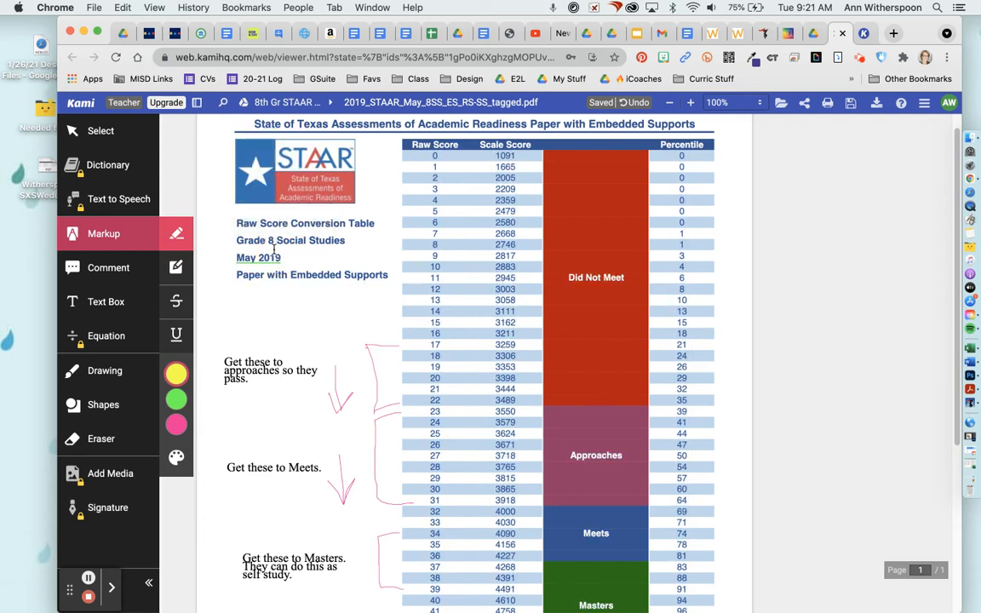
pyautogui.moveTo(271, 257)
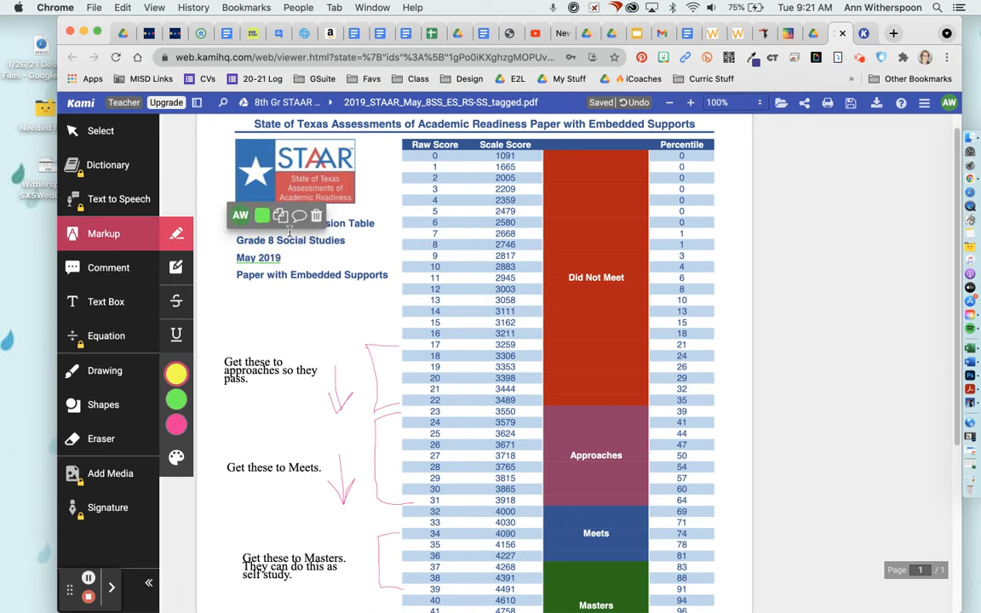
pyautogui.click(298, 216)
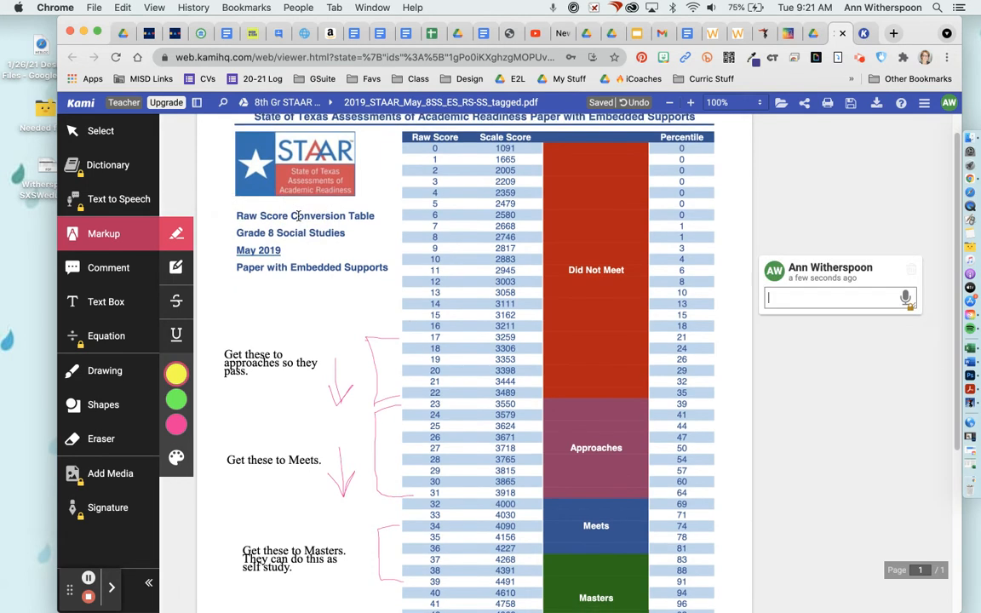
pyautogui.click(911, 274)
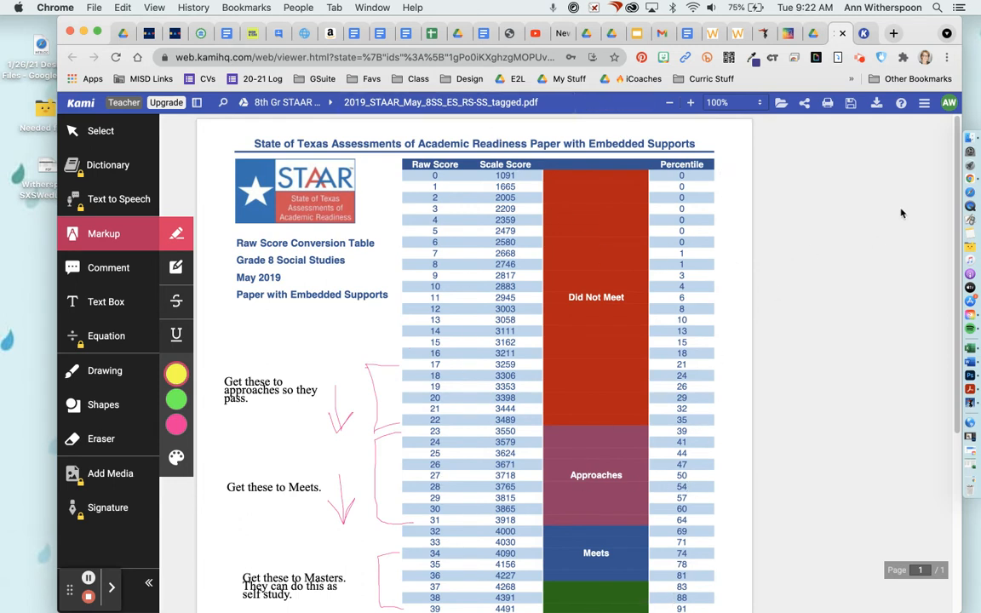
# - Choose Advanced Export from Kami's Save menu
pyautogui.click(851, 106)
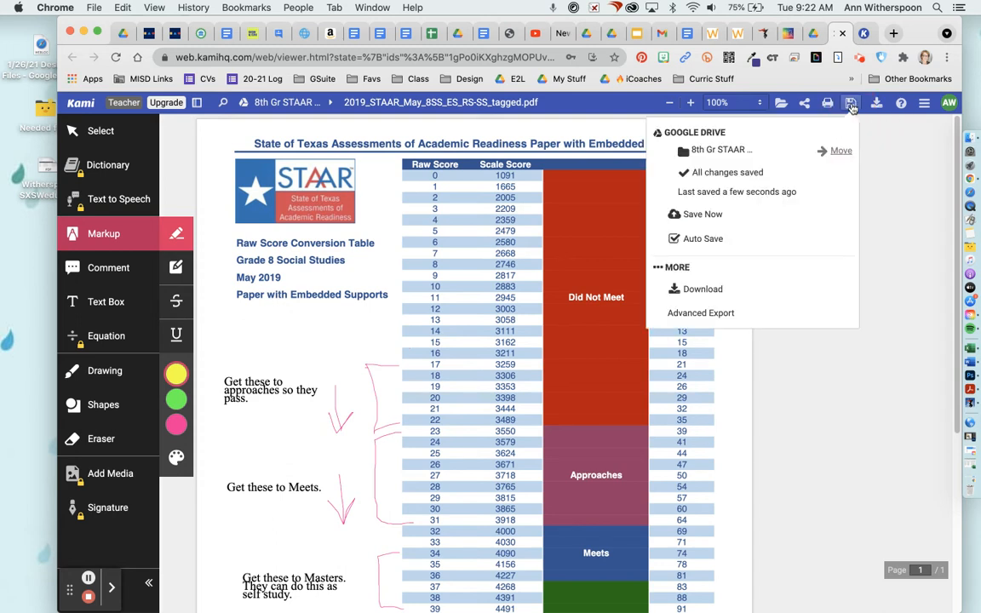
pyautogui.click(687, 316)
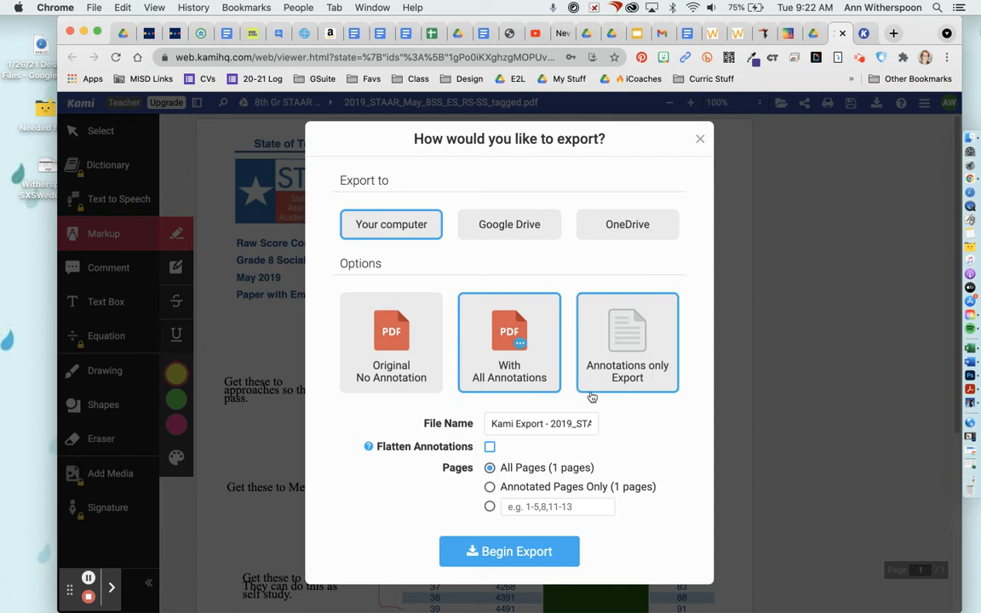
# - Choose Google Drive as the export destination, keeping With All Annotations
pyautogui.click(502, 223)
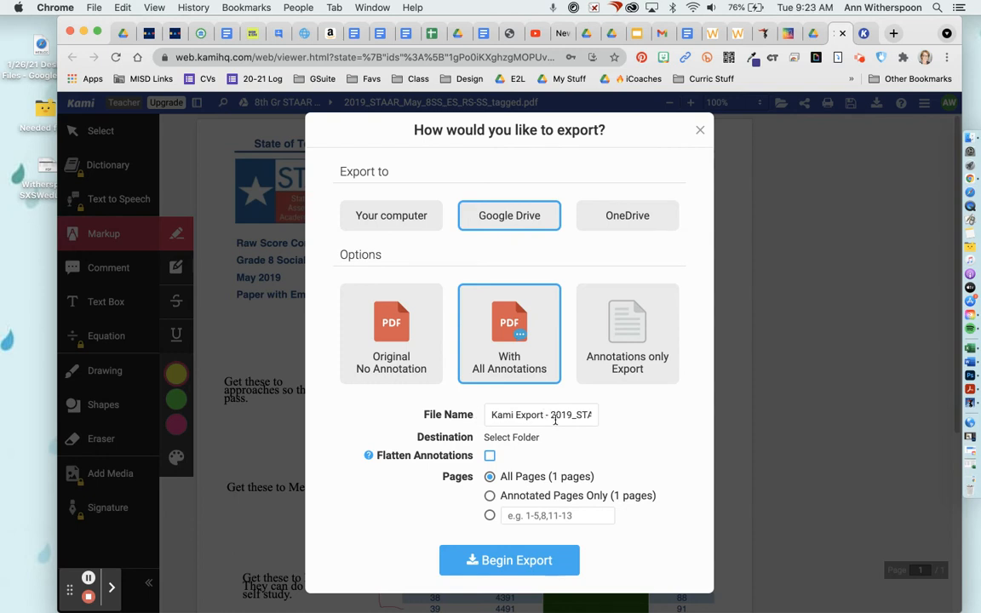
# - Strip 'Kami Export - ' from the file name and export all pages to Google Drive
pyautogui.moveTo(550, 416); pyautogui.dragTo(490, 415)
pyautogui.press('BackSpace')
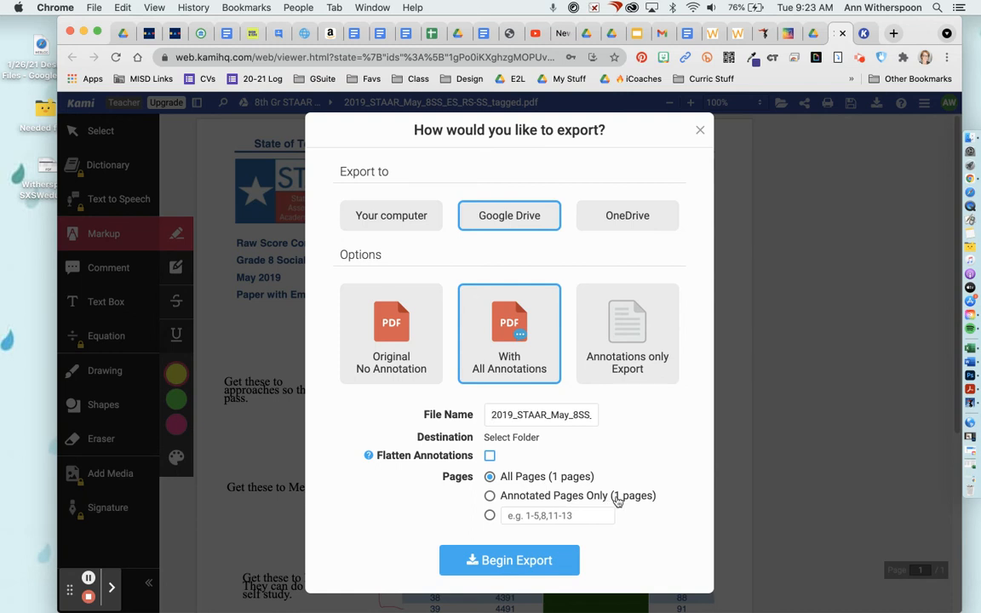
pyautogui.click(492, 516)
pyautogui.click(489, 476)
pyautogui.click(499, 564)
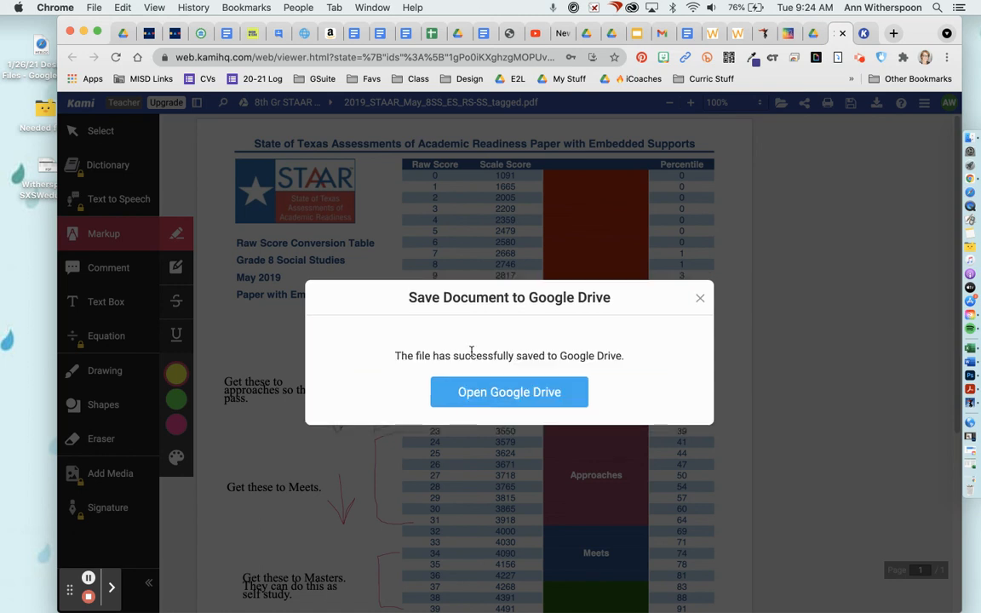
# - Find 2019_STAAR_May_8SS_ES_RS-SS_tagged.pdf in the Drive folder, open its sharing, then return to Kami
pyautogui.click(500, 396)
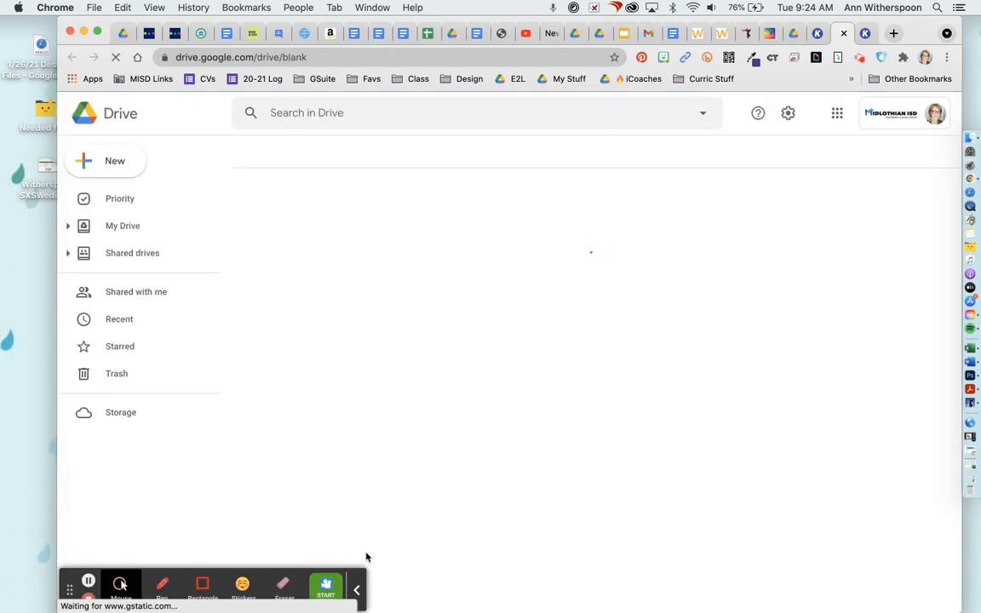
pyautogui.click(357, 589)
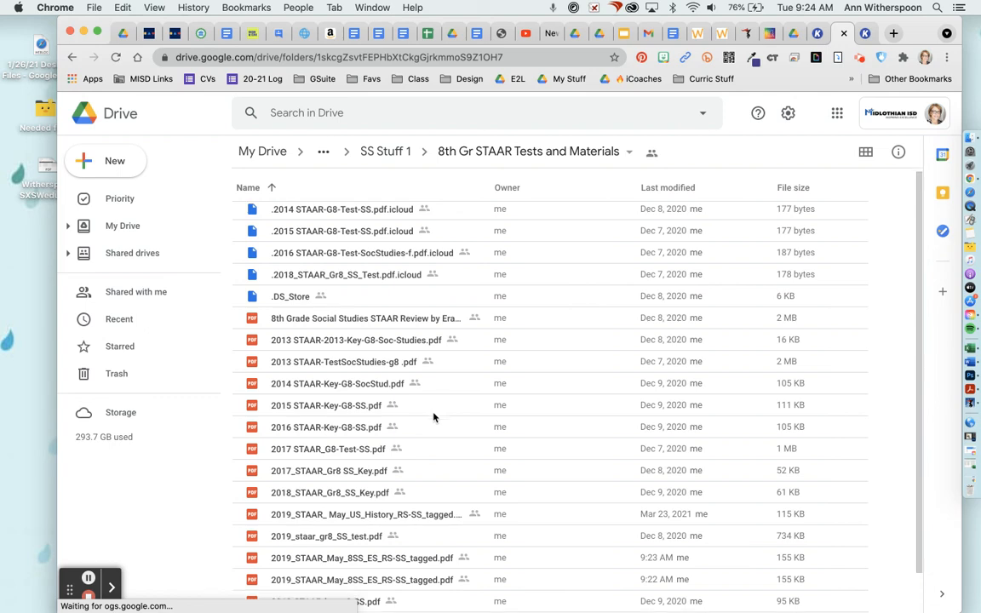
pyautogui.scroll(-2, 434, 417)
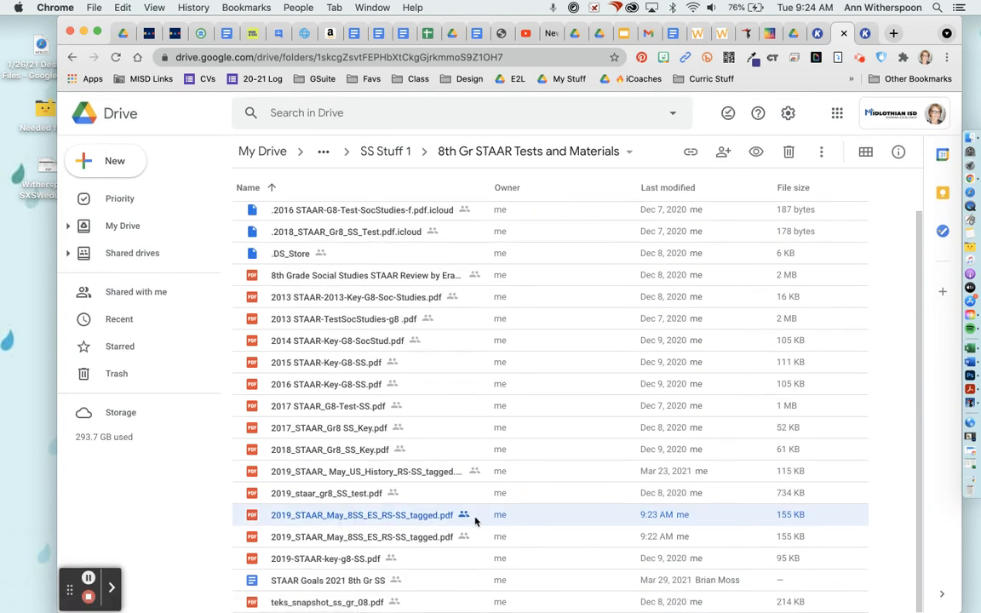
pyautogui.click(722, 153)
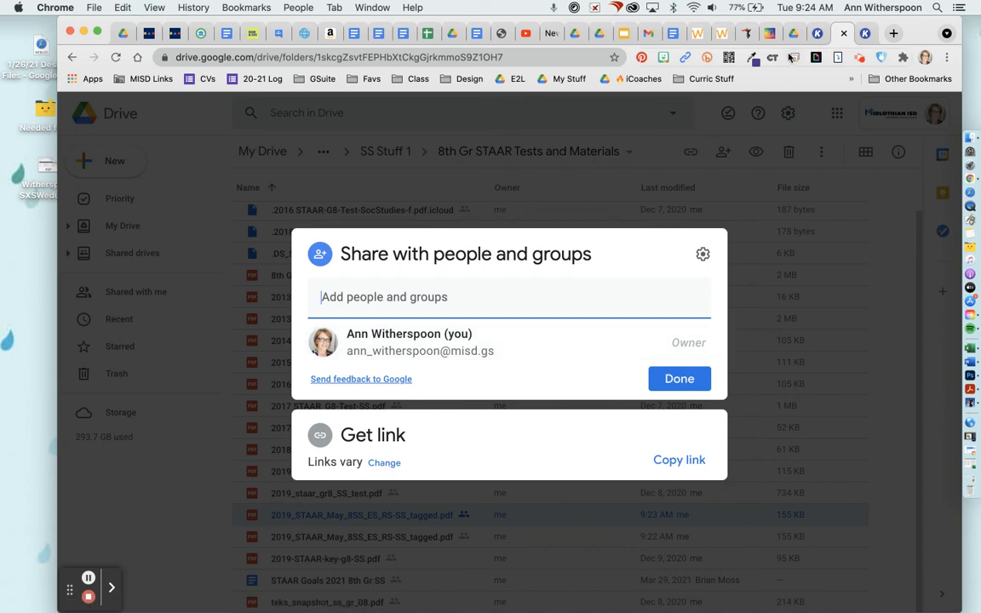
pyautogui.click(817, 35)
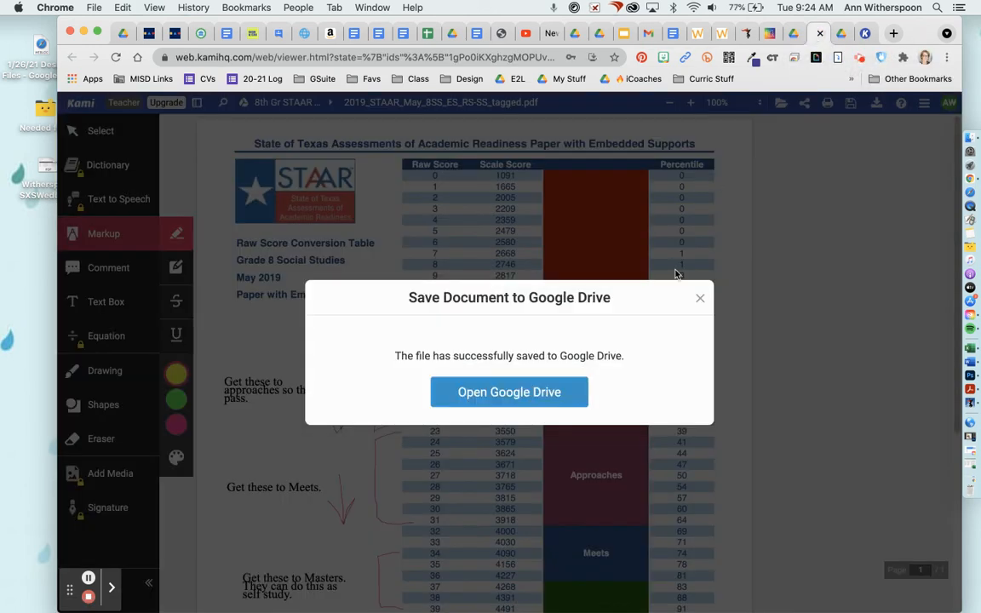
# - Dismiss the export confirmation and copy the STAAR PDF's anyone-with-the-link viewer share link
pyautogui.click(699, 298)
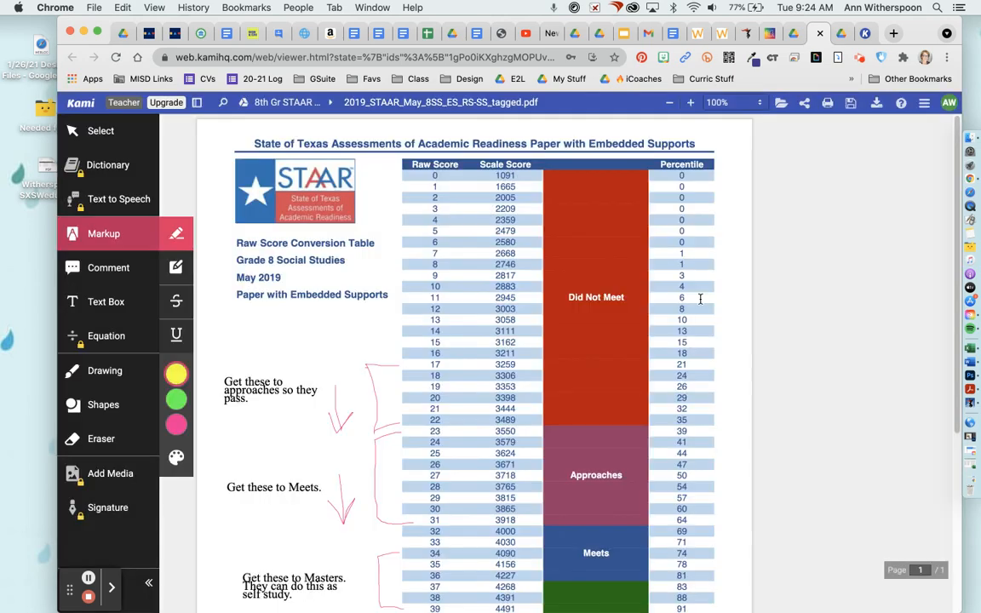
pyautogui.click(804, 103)
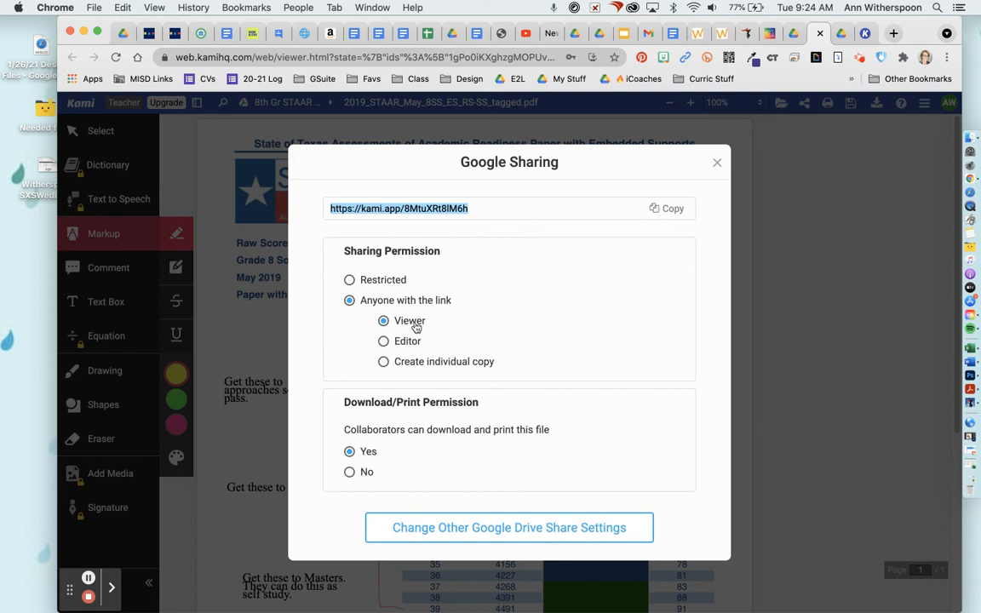
pyautogui.click(662, 211)
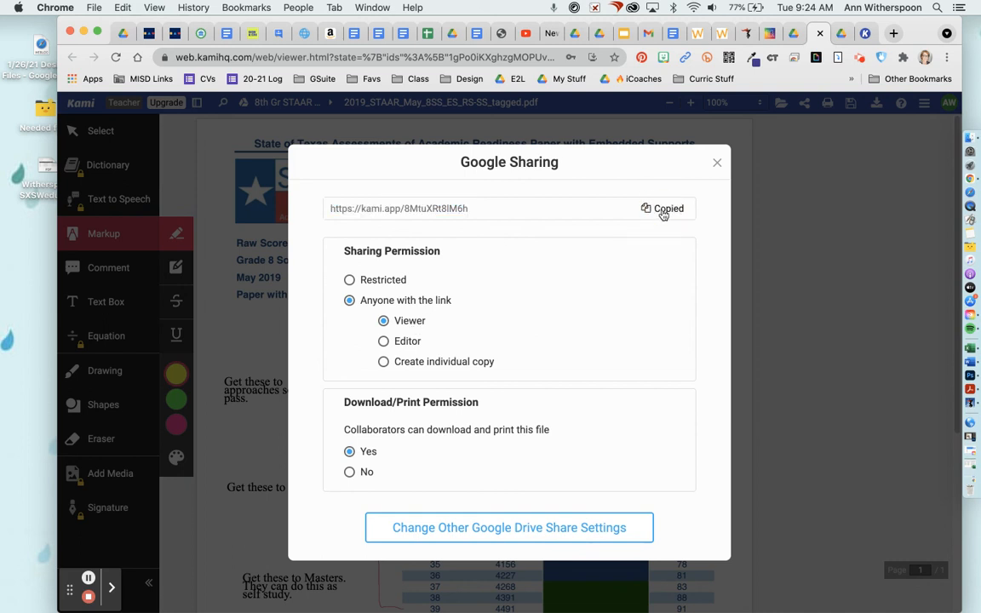
pyautogui.click(717, 163)
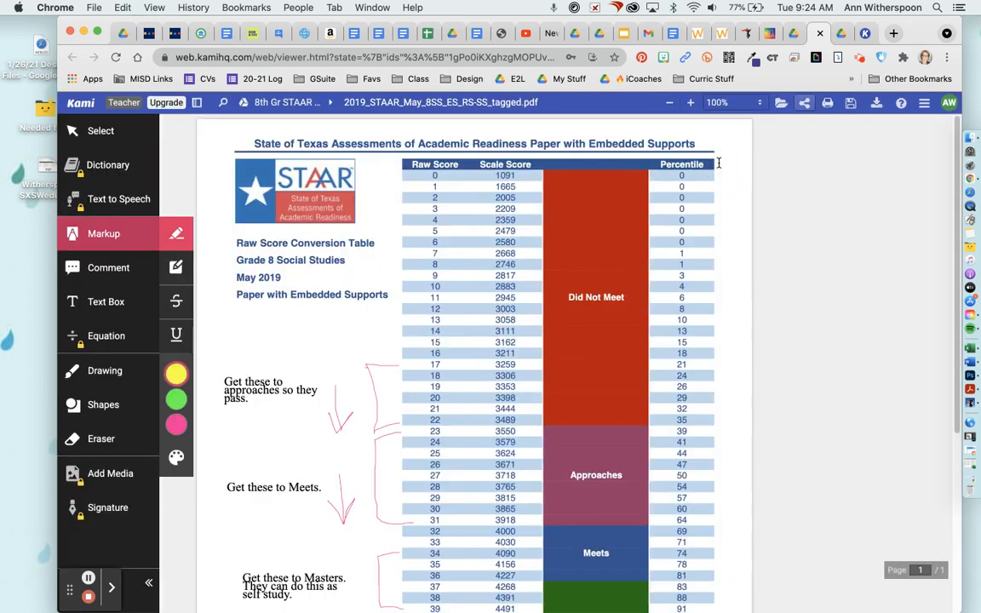